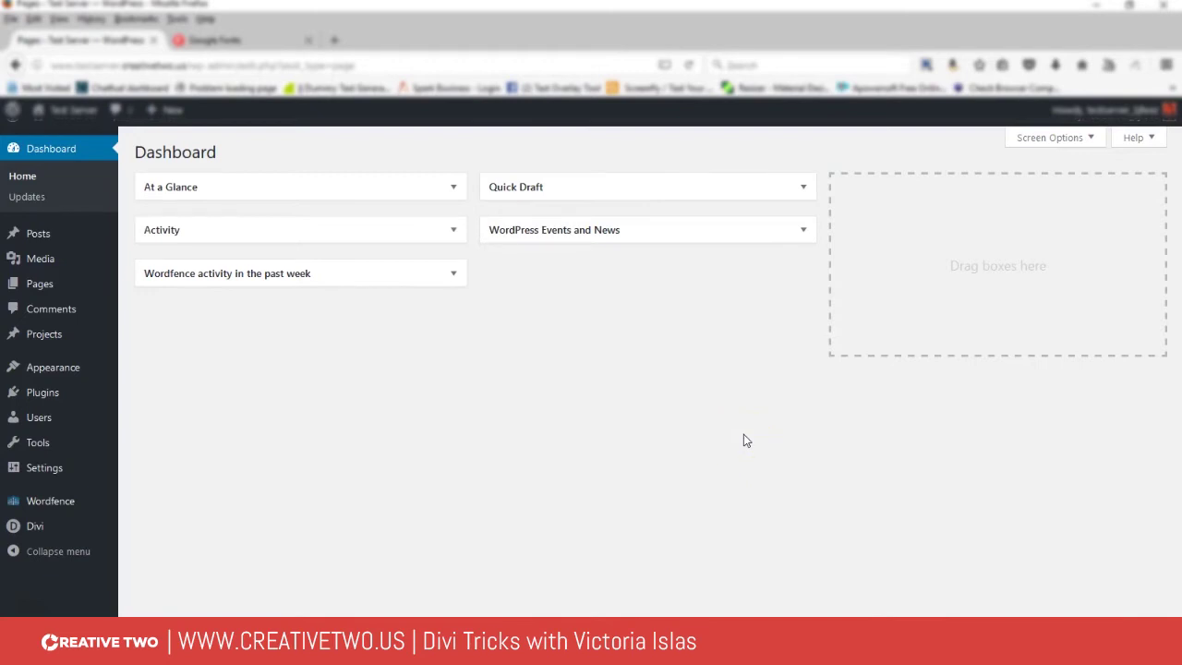
- Open All Pages from the WordPress admin sidebar to list the Home front page
click(743, 465)
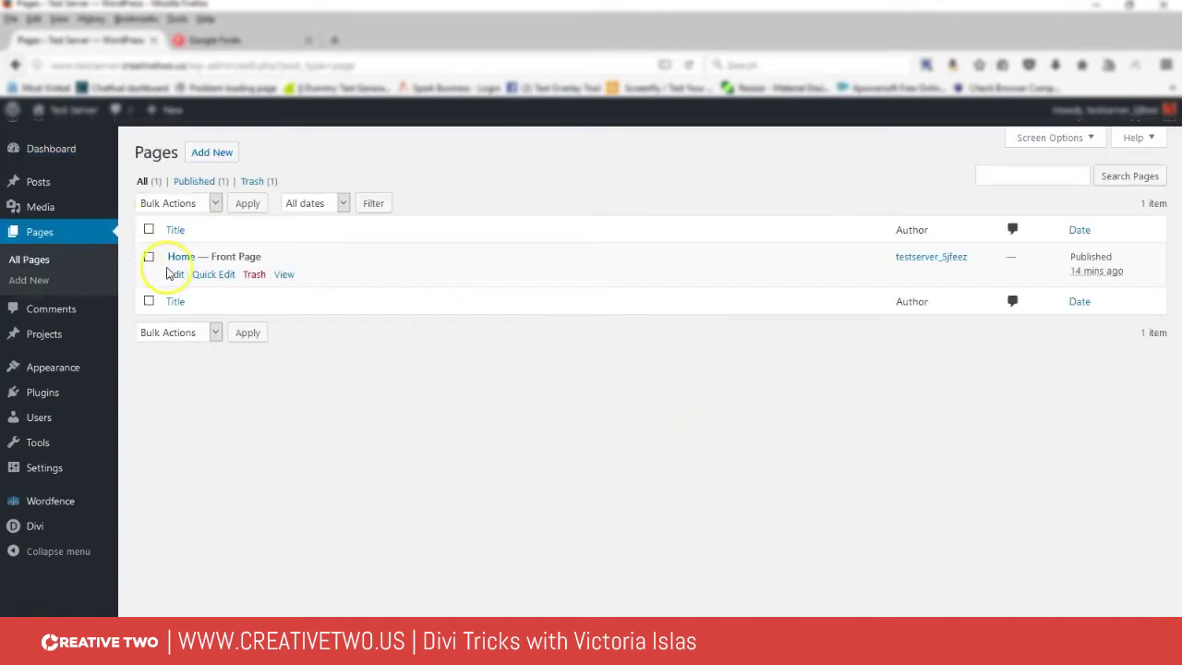
- Open the Home page in the Divi Builder and scroll down its layout
click(180, 257)
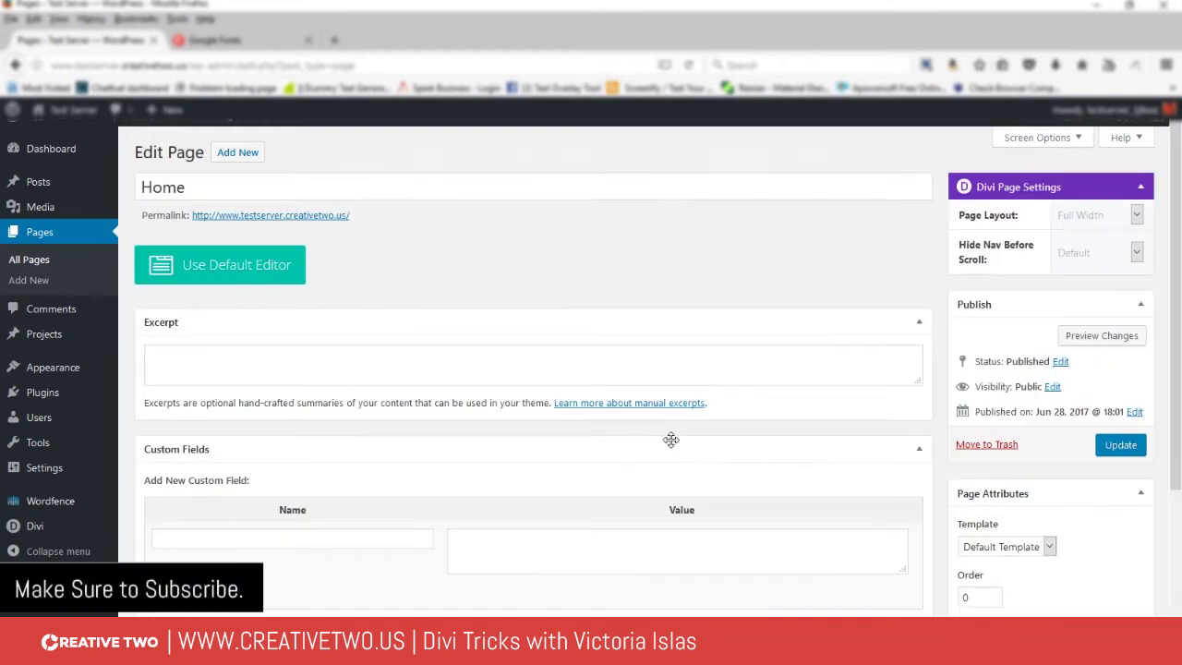
scroll(674, 446, down, 4)
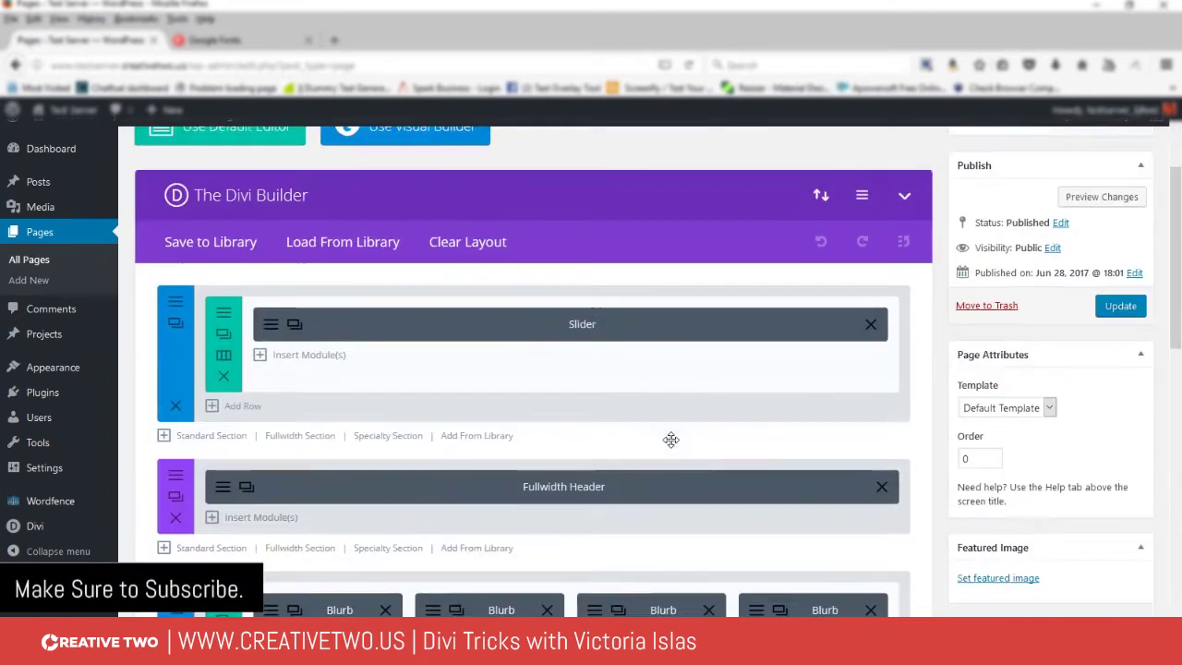
scroll(674, 446, down, 1)
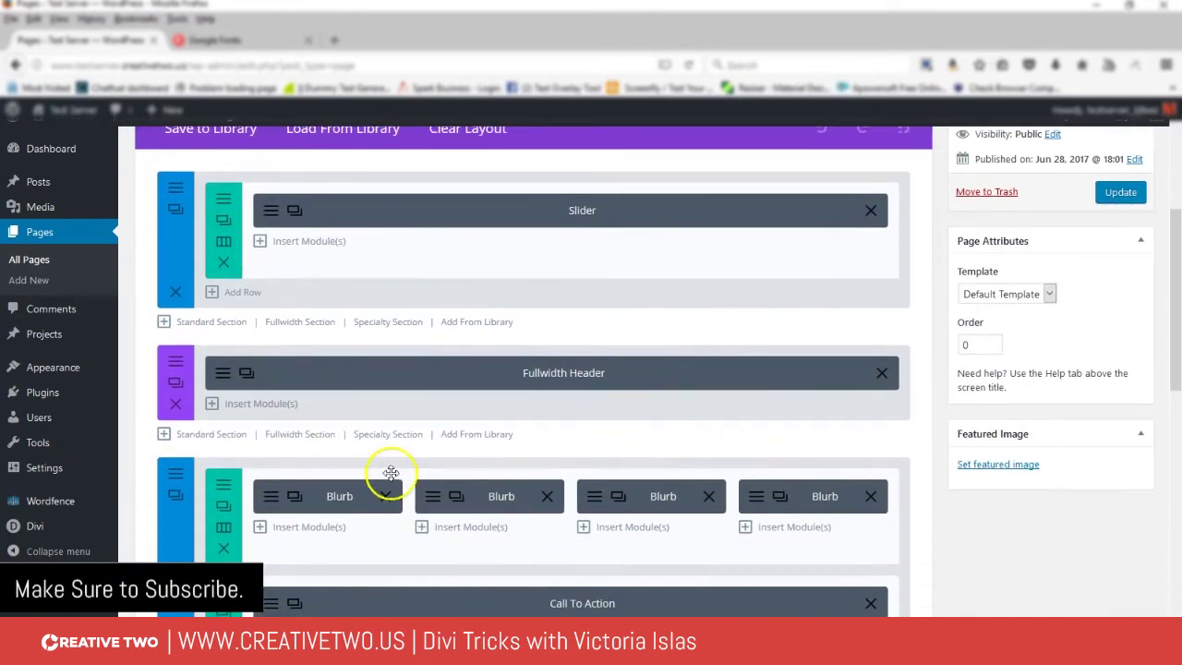
scroll(391, 473, down, 4)
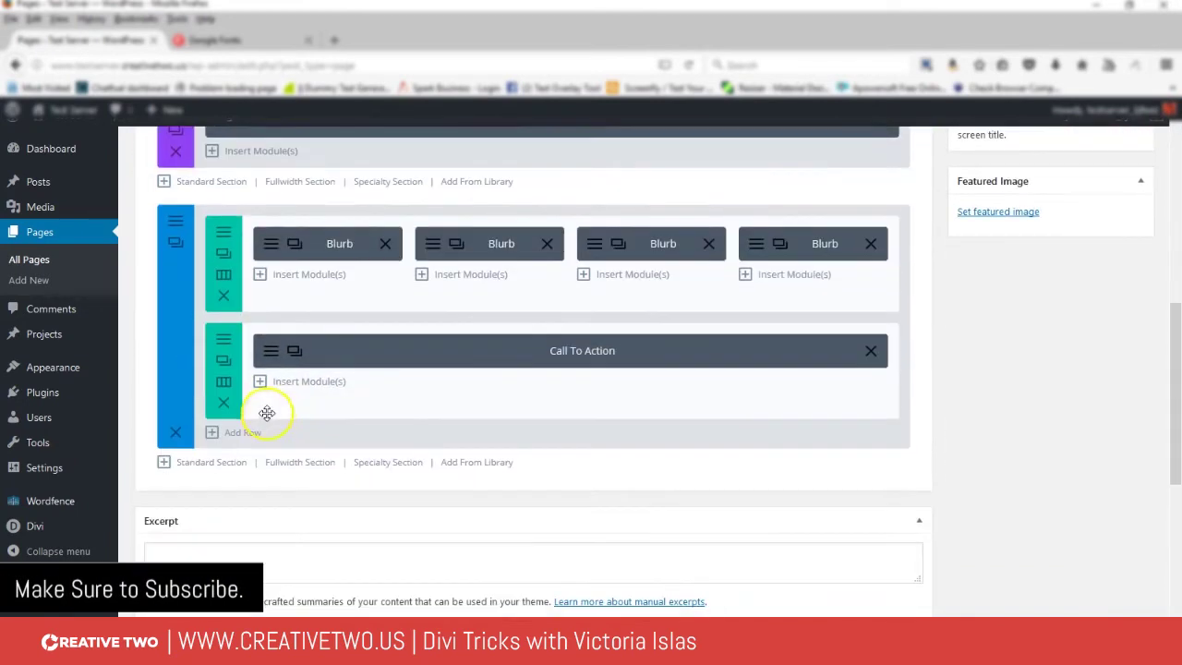
- Check the first Blurb's Design tab Header Font list, leaving it at Default, size 18
click(273, 248)
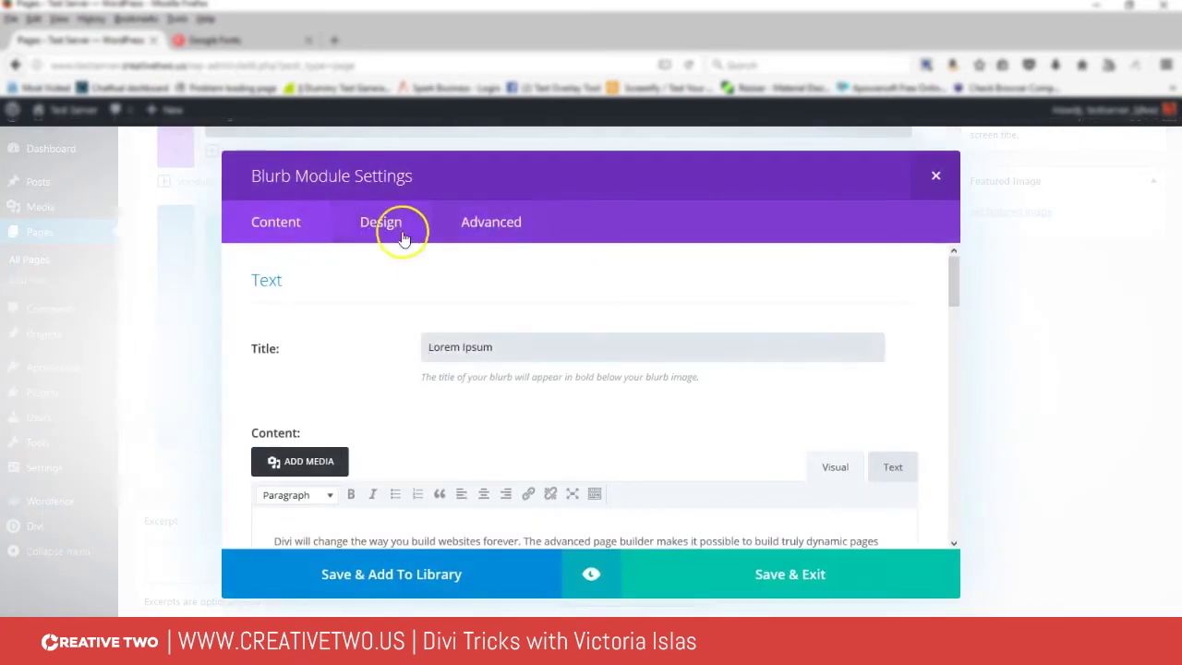
click(393, 231)
scroll(831, 407, down, 3)
scroll(817, 399, down, 5)
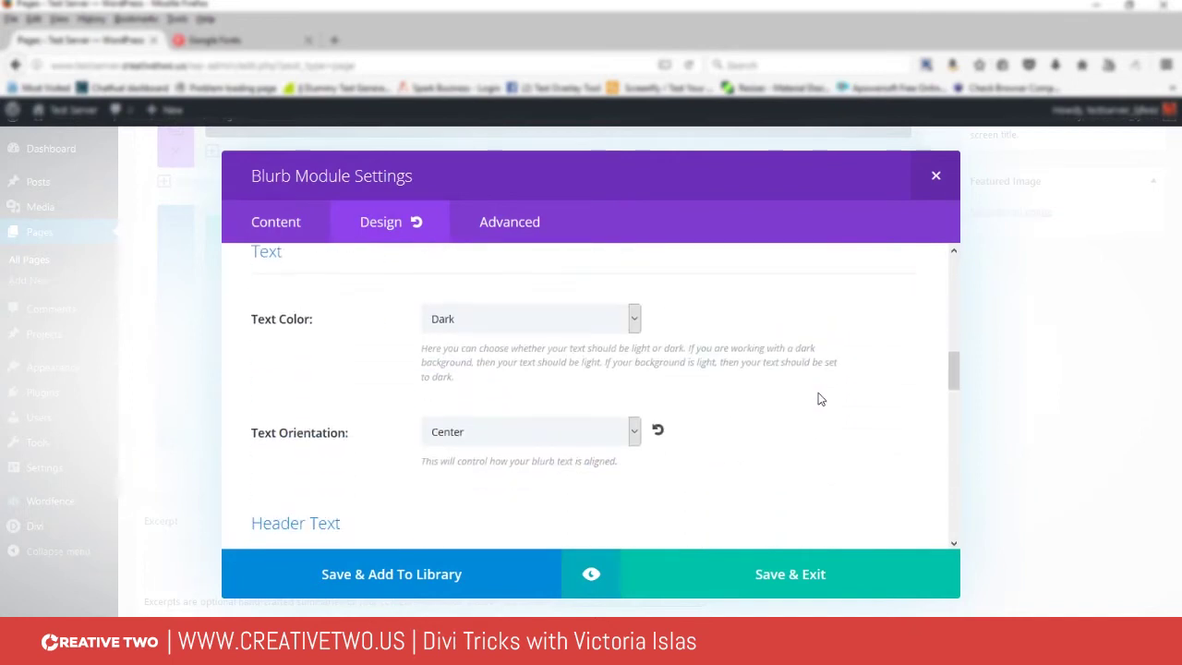
scroll(817, 399, down, 4)
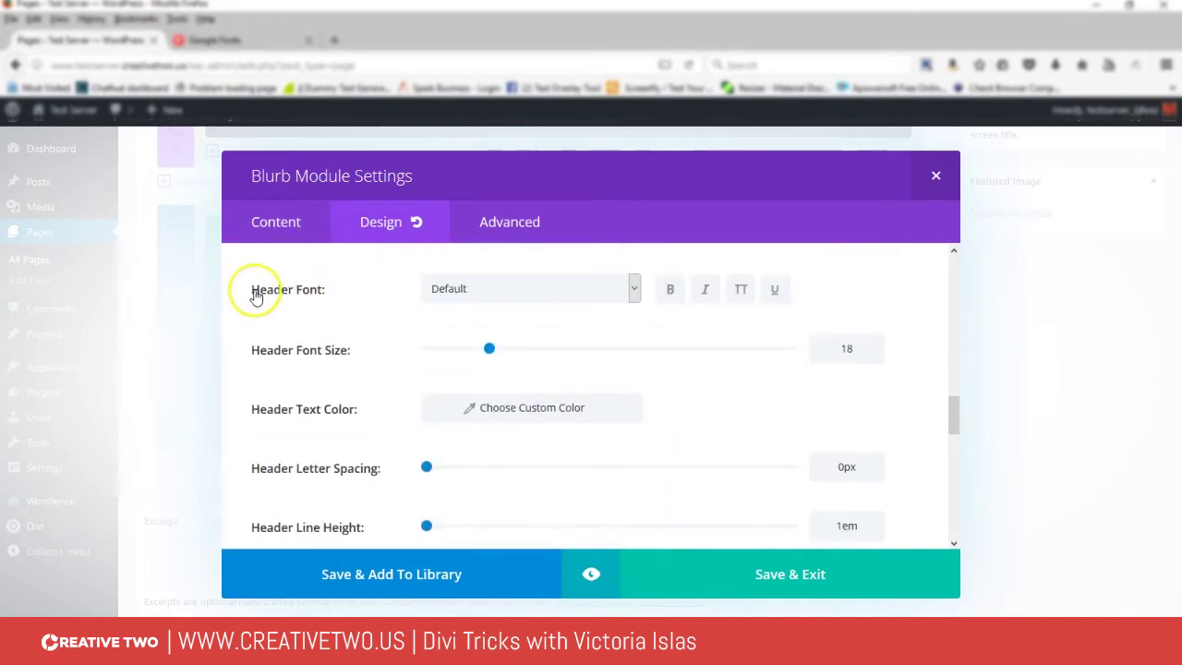
click(520, 289)
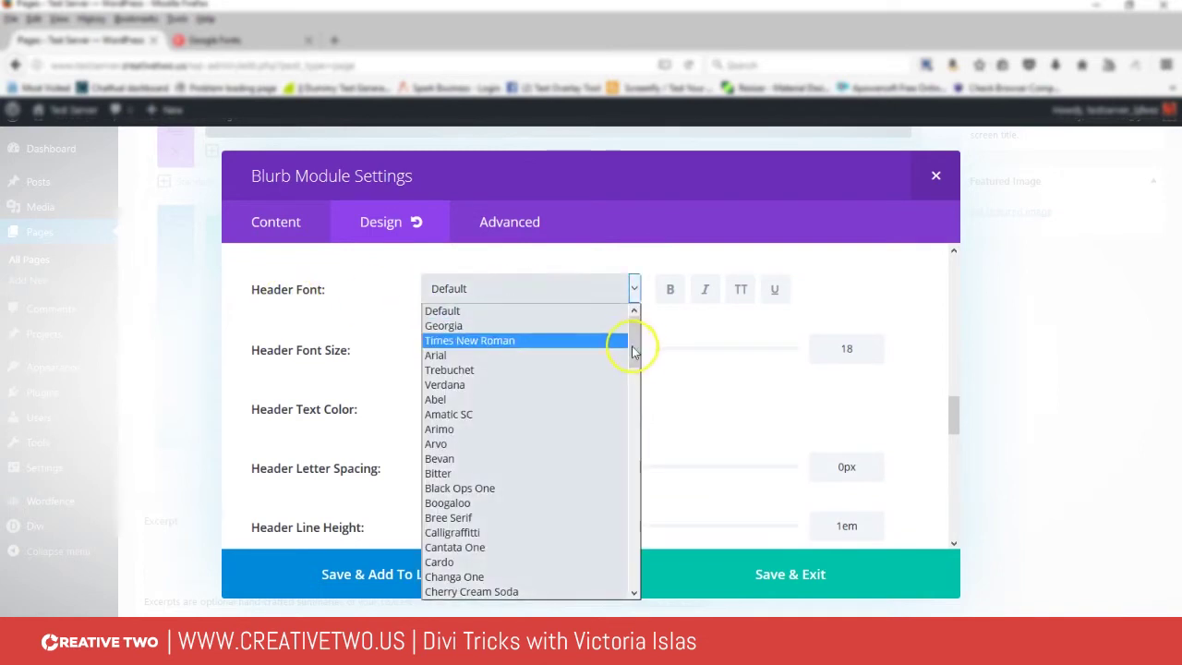
drag(635, 342, 625, 304)
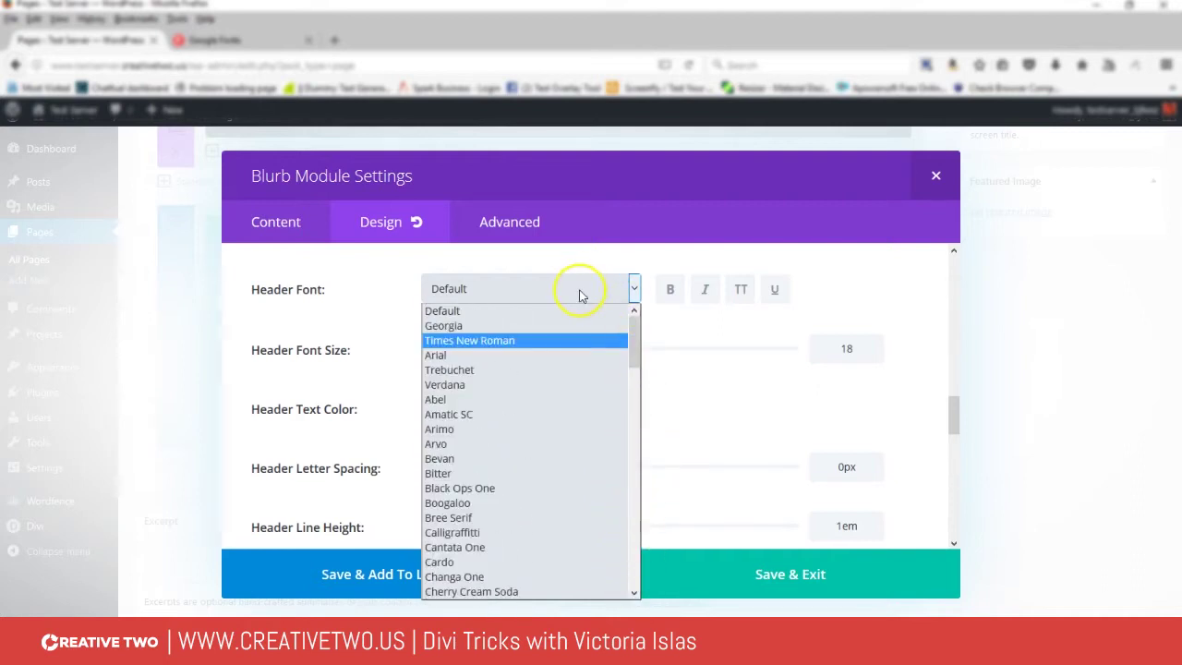
click(596, 293)
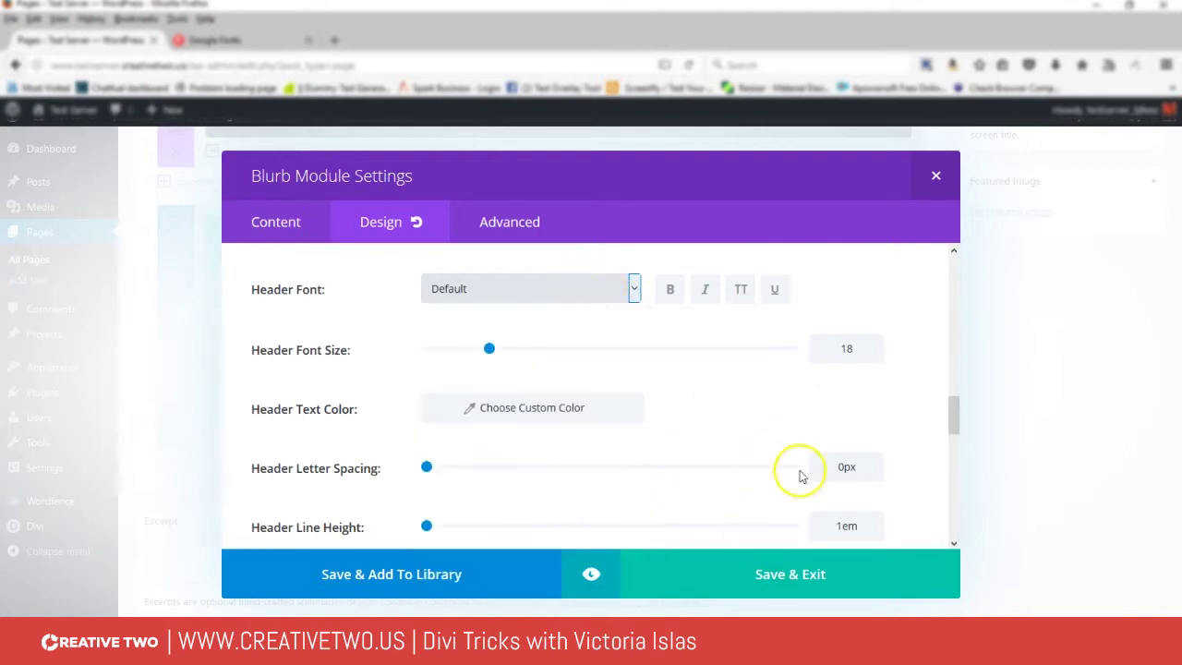
- Close the Blurb Module Settings dialog
click(933, 177)
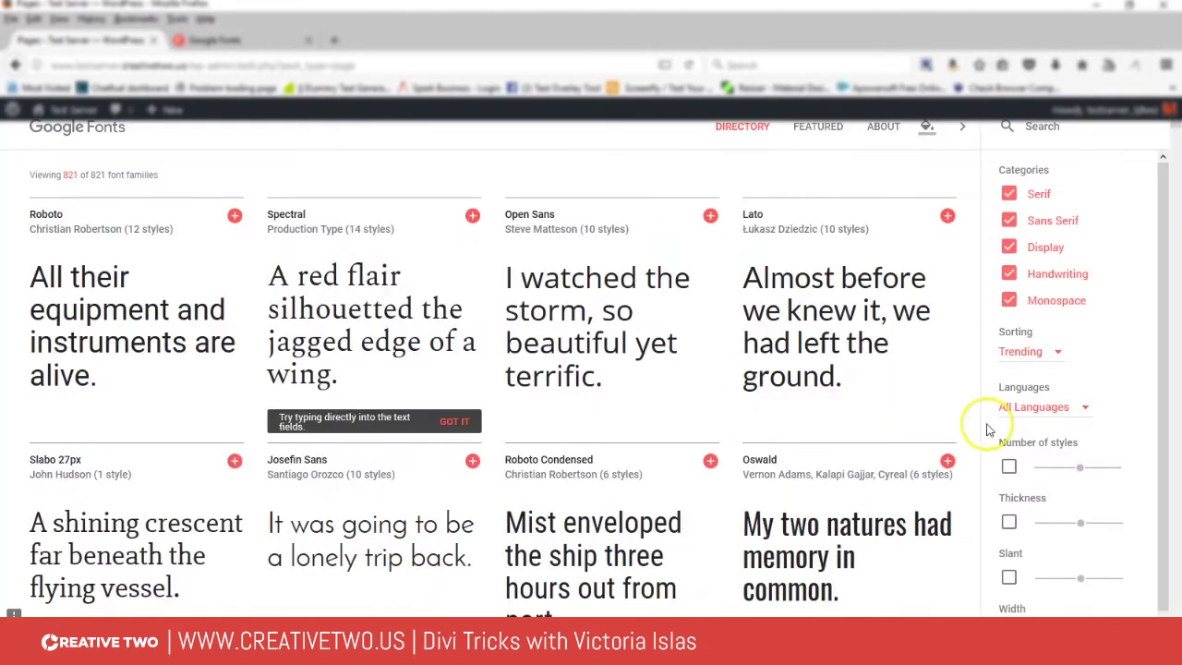
mouse_move(837, 437)
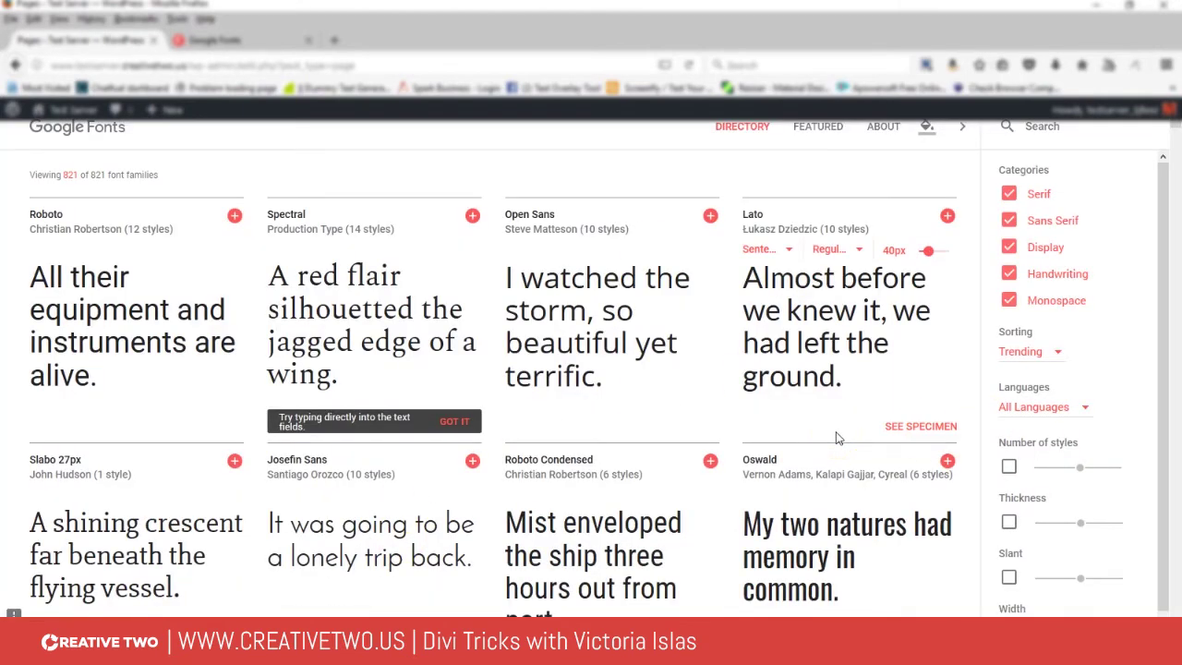
mouse_move(677, 343)
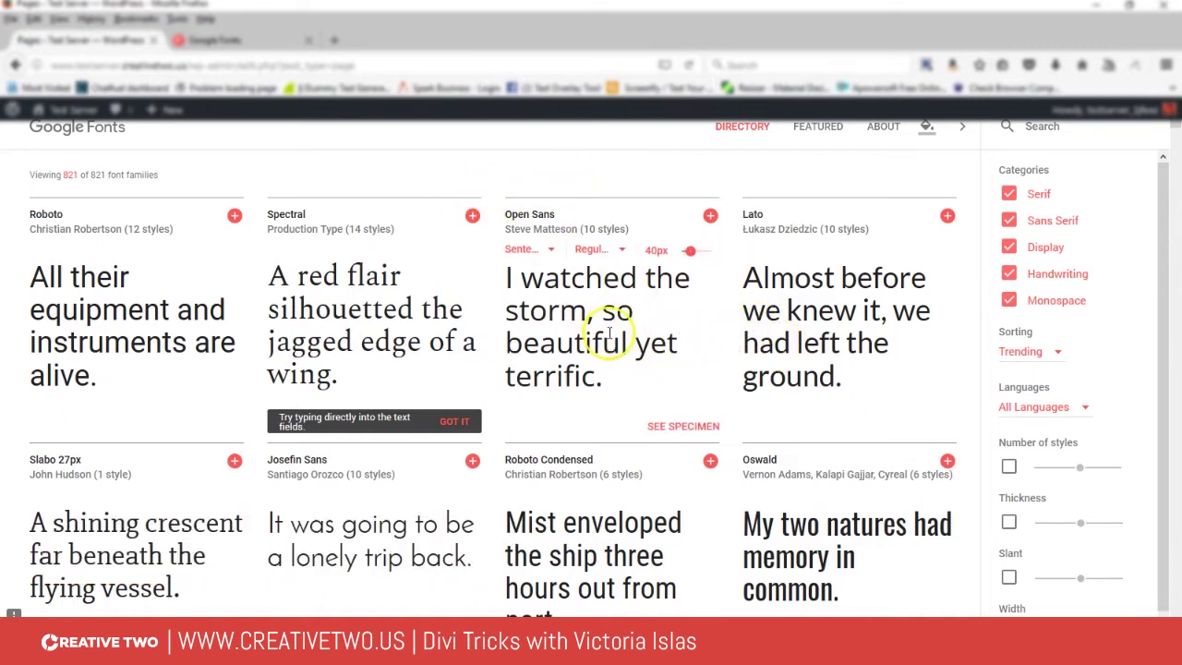
- Browse the Google Fonts directory to the Abril Fatface card
scroll(839, 393, down, 3)
scroll(836, 408, down, 2)
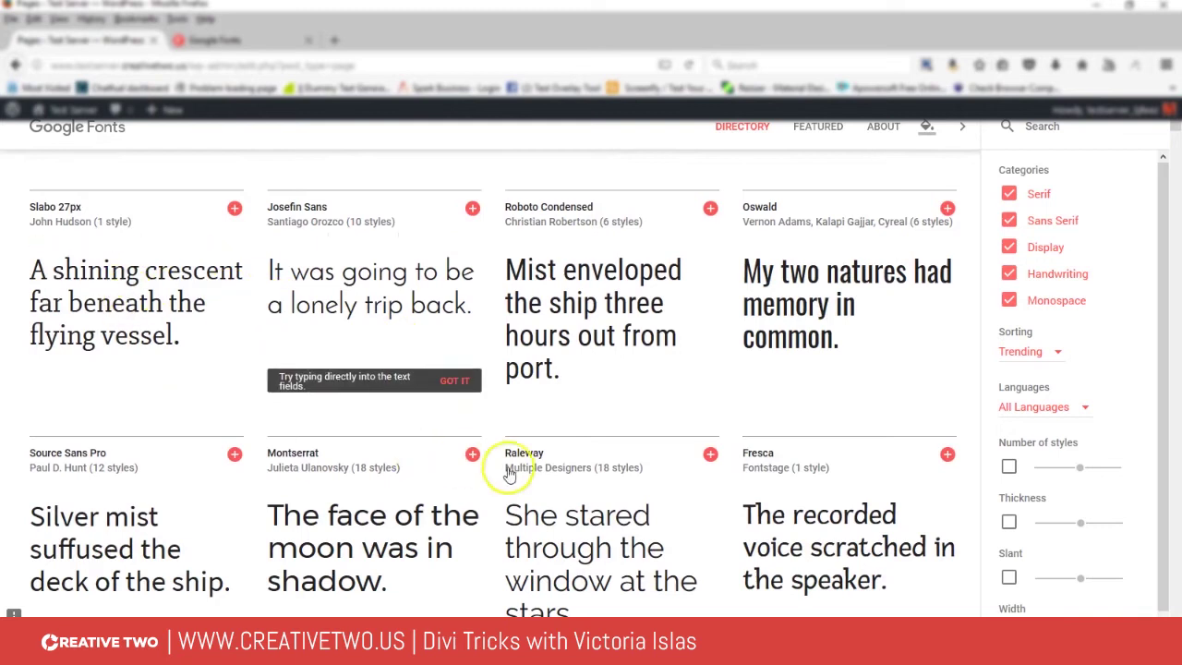
scroll(550, 469, down, 2)
scroll(551, 469, down, 3)
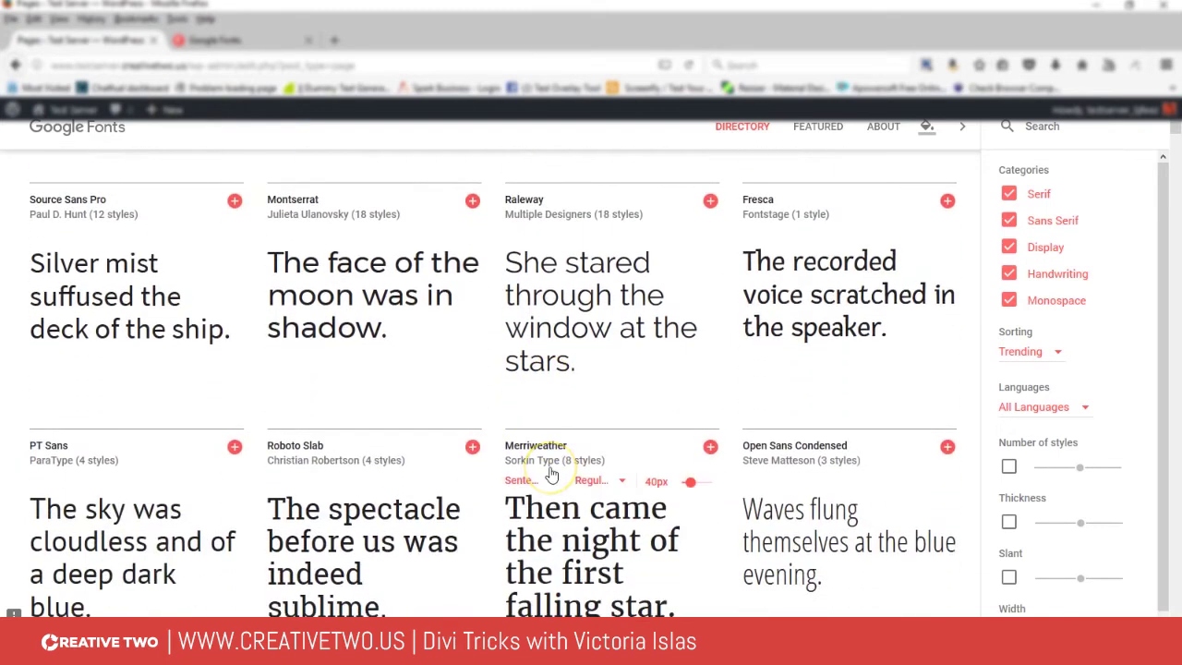
scroll(551, 471, down, 2)
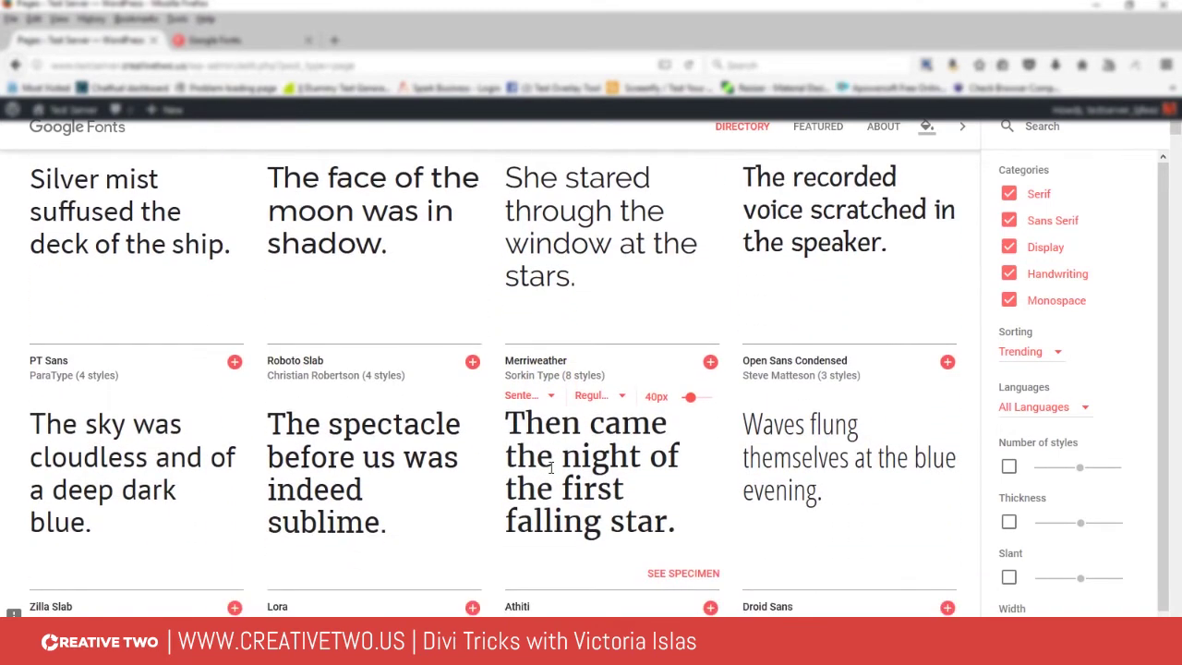
scroll(552, 468, up, 2)
scroll(552, 474, down, 5)
scroll(551, 473, down, 9)
scroll(551, 469, down, 6)
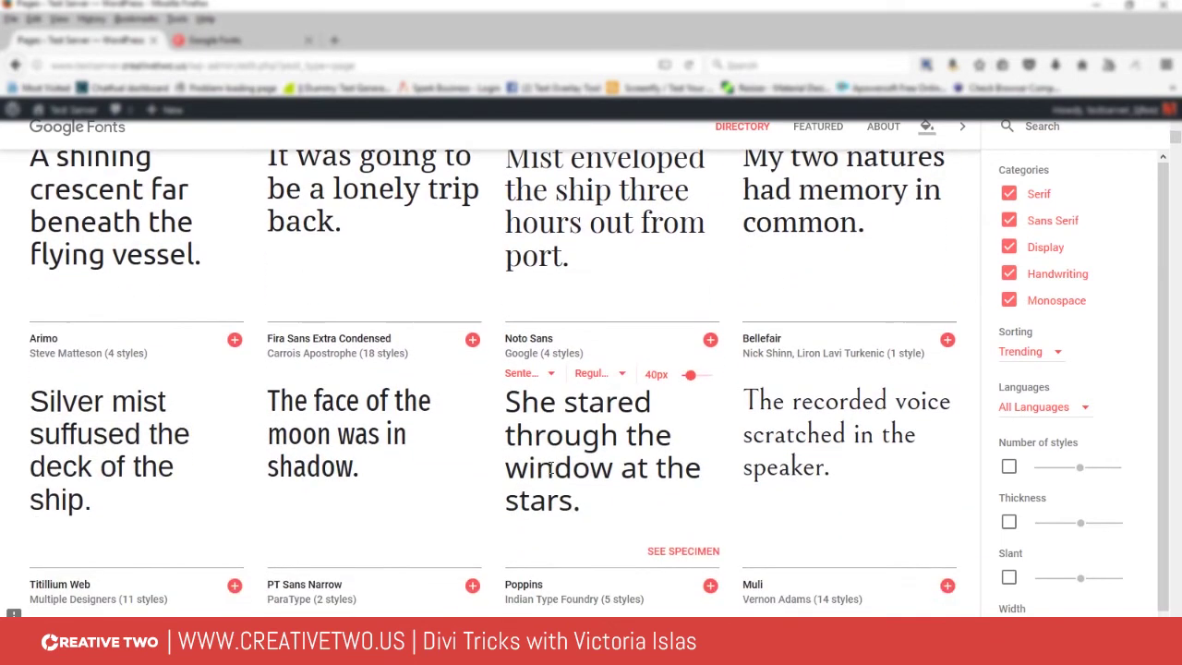
scroll(551, 468, down, 2)
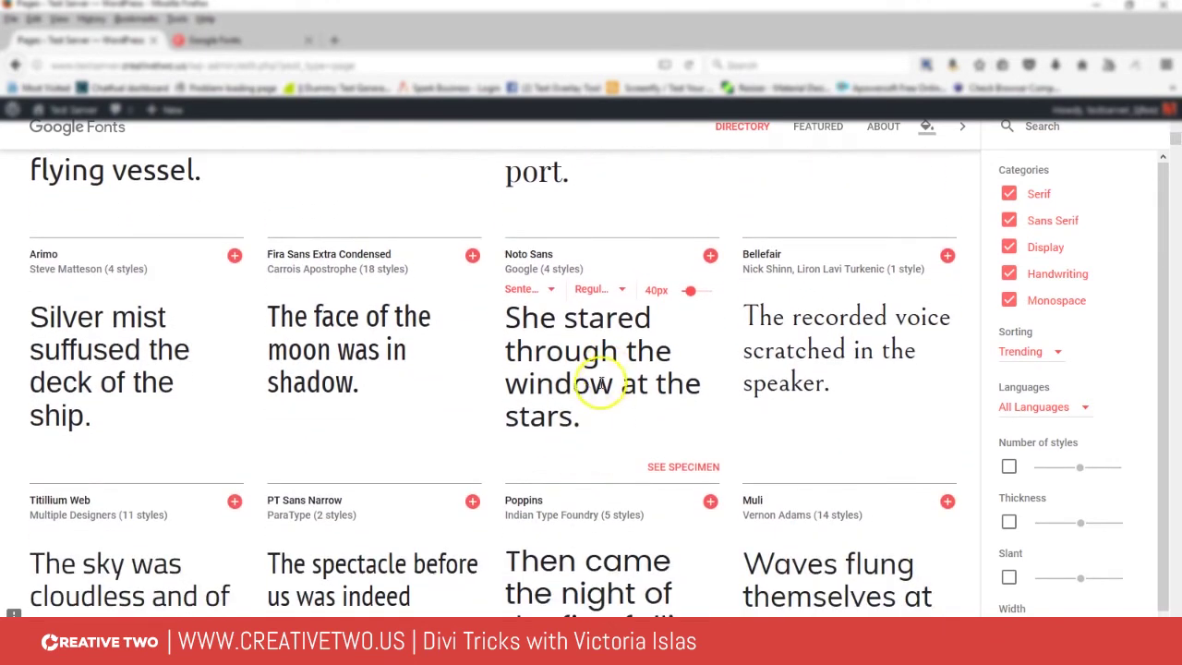
scroll(600, 383, down, 2)
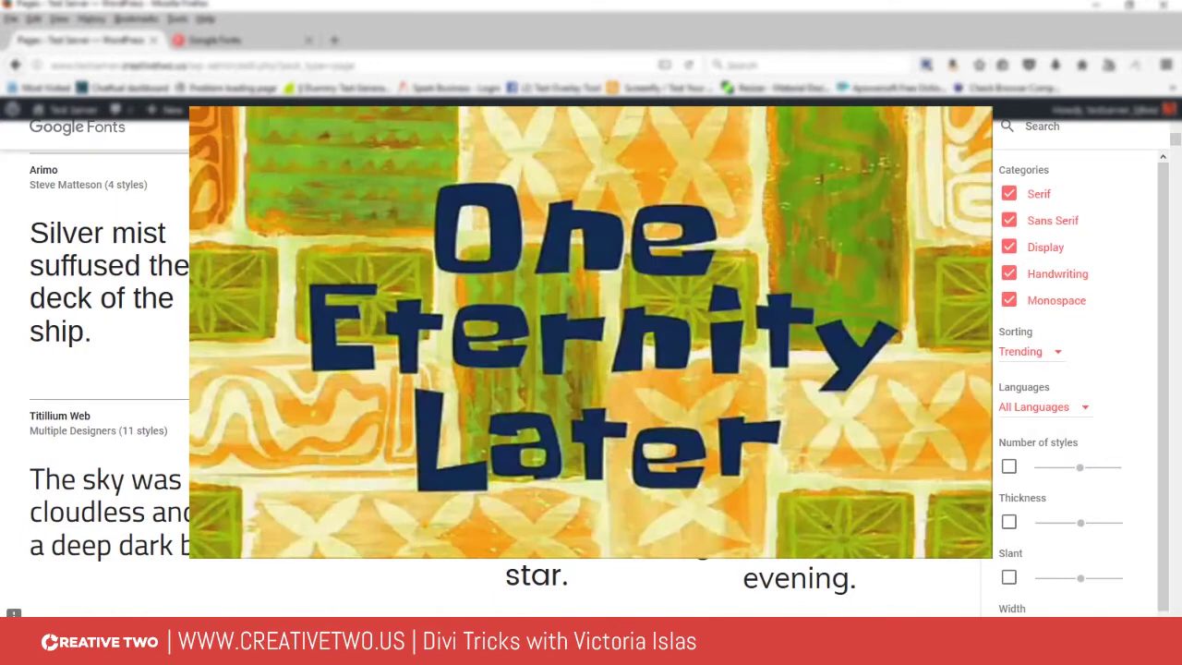
scroll(600, 383, down, 16)
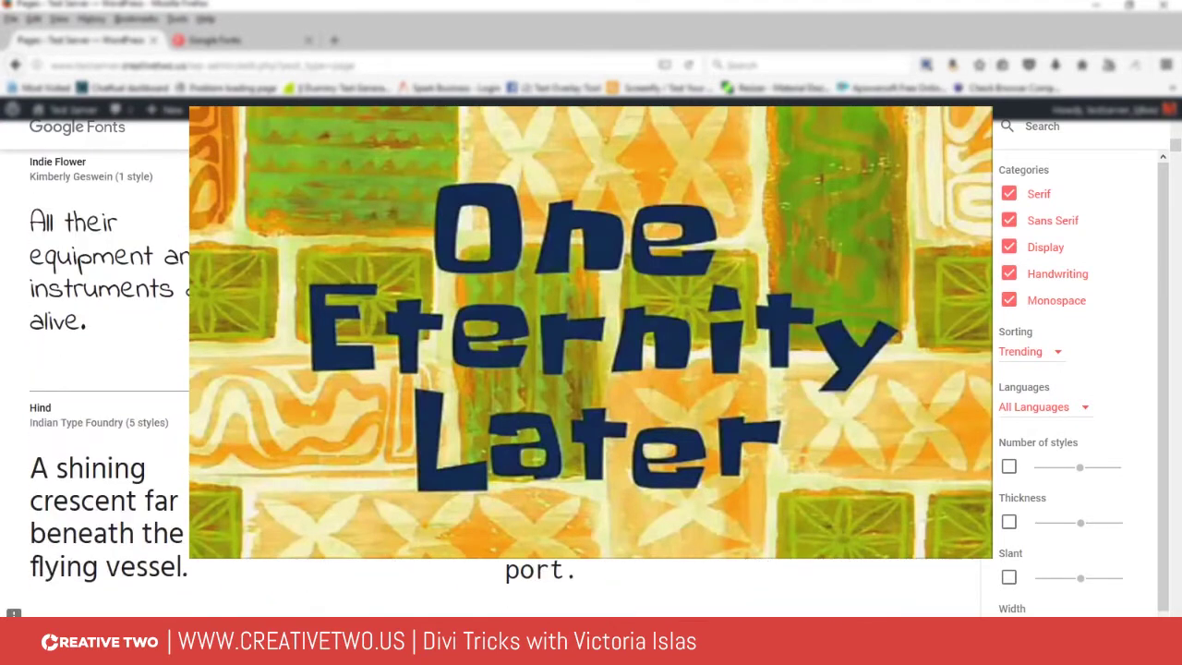
scroll(624, 448, down, 5)
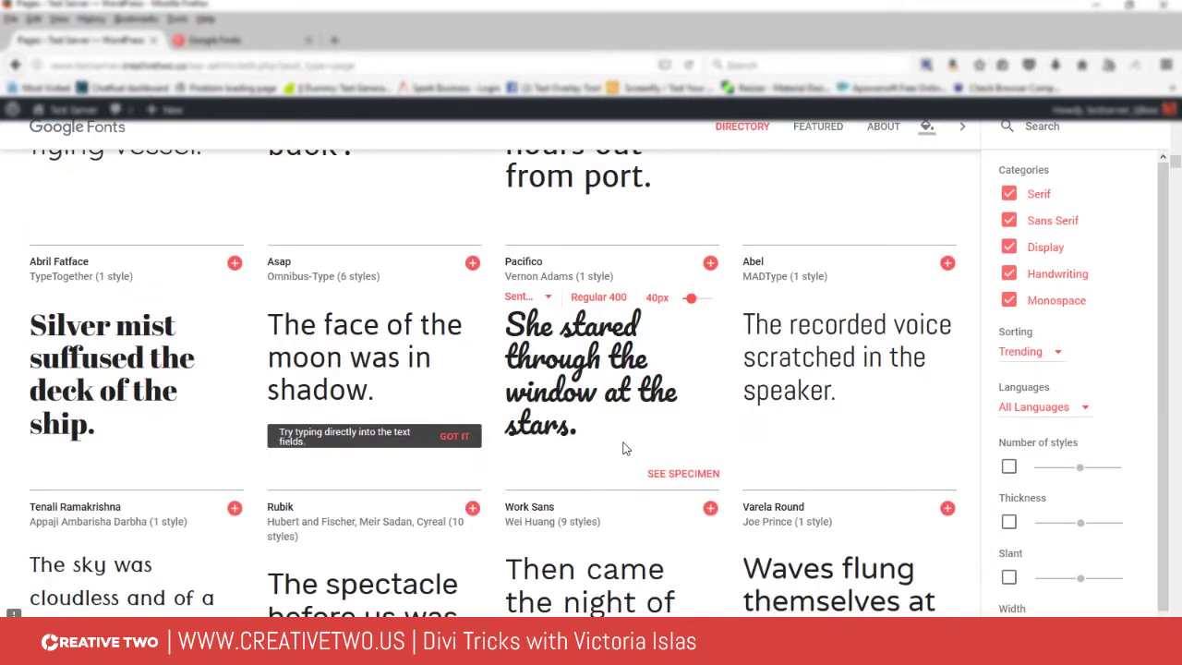
mouse_move(58, 264)
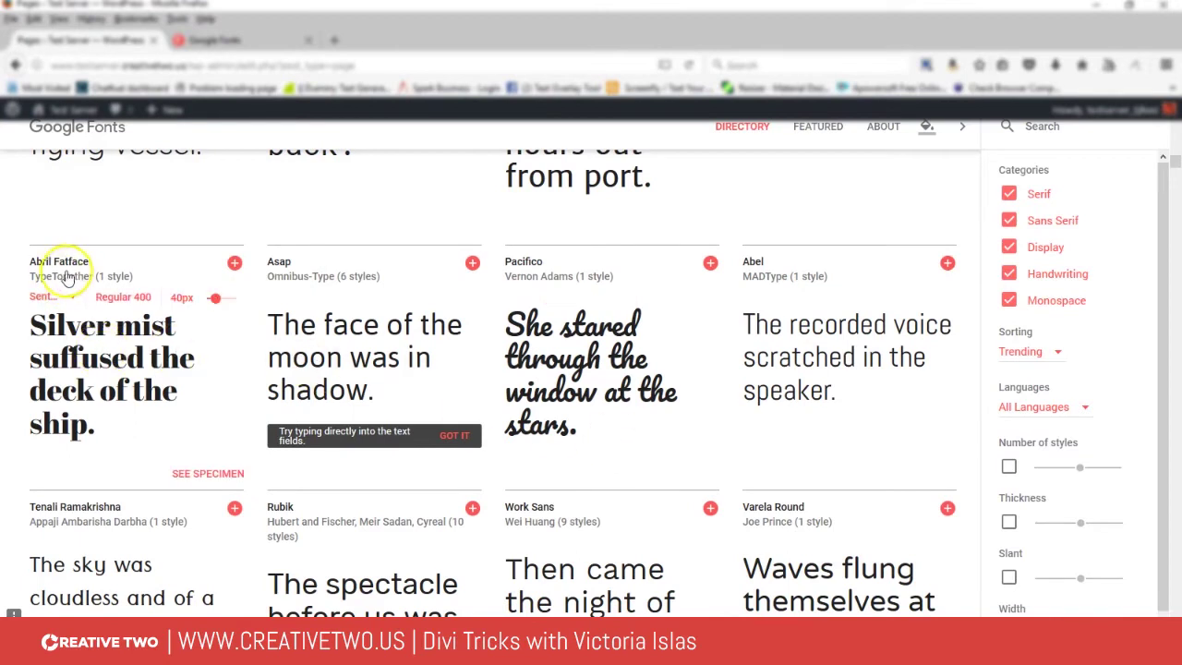
- Add Abril Fatface, then scroll to Archivo Narrow and add it to the selection too
click(236, 265)
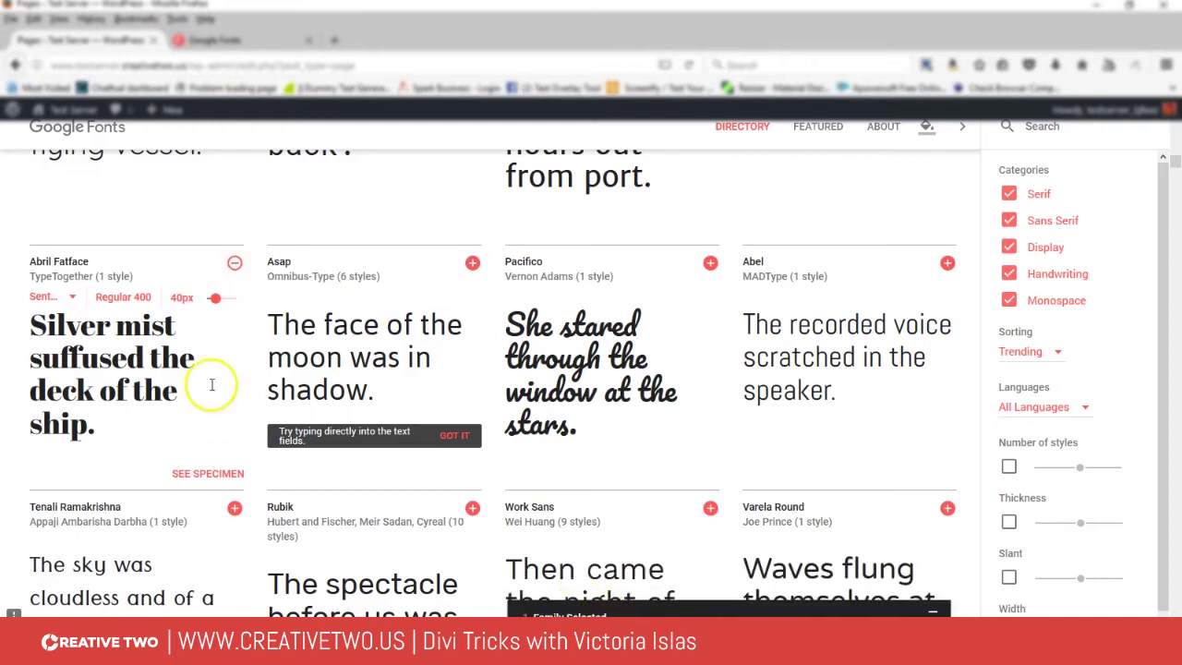
scroll(879, 404, down, 4)
scroll(882, 405, down, 2)
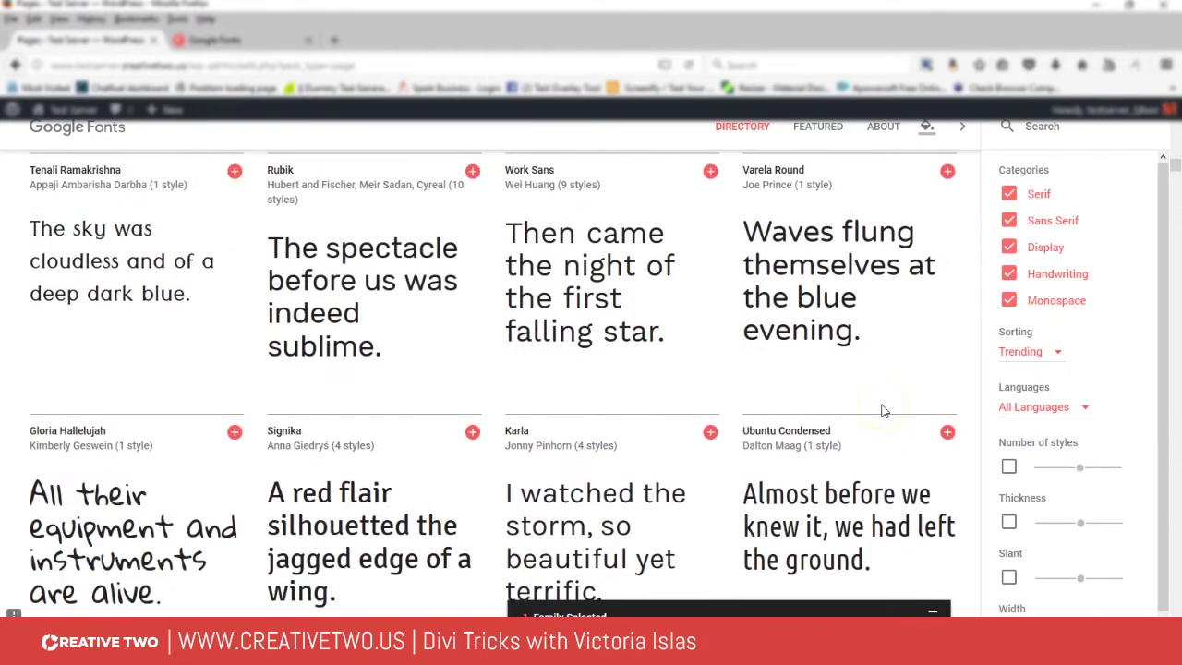
scroll(882, 406, down, 3)
scroll(882, 405, down, 4)
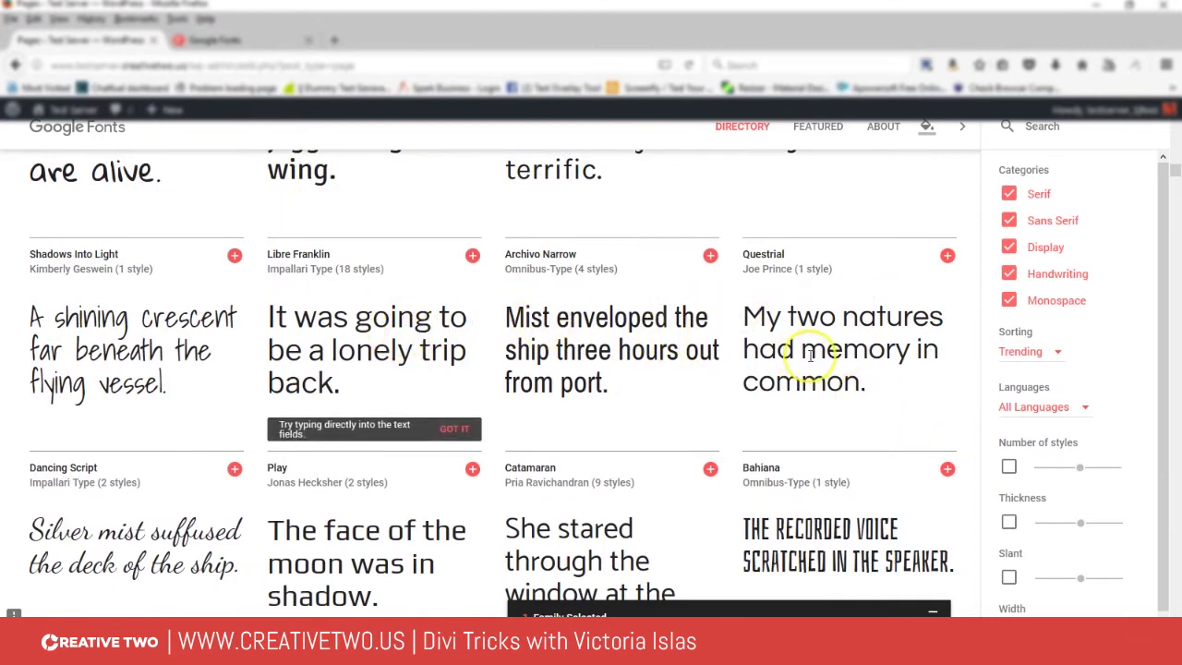
scroll(913, 374, down, 2)
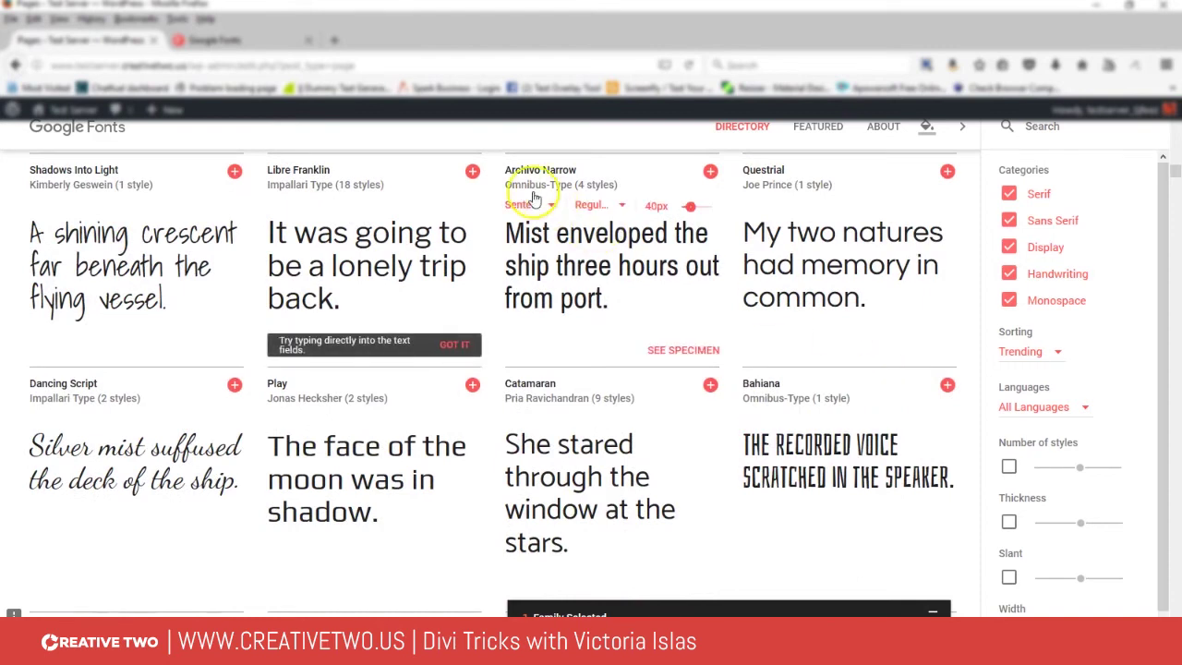
click(710, 172)
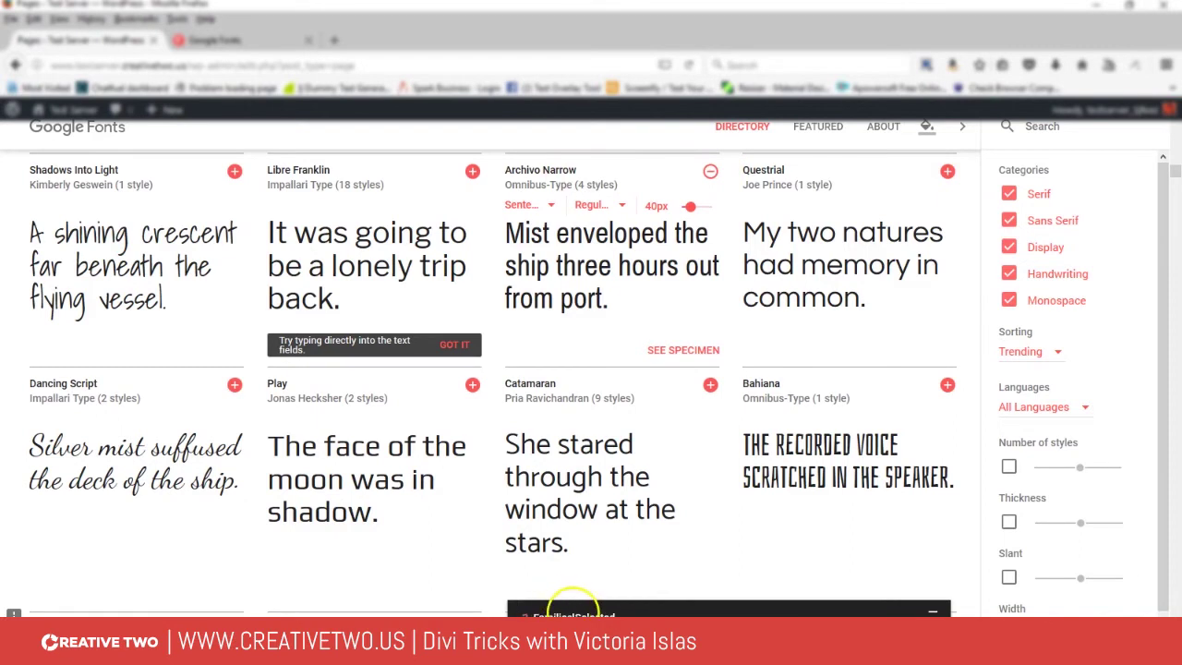
- Expand the '2 Families Selected' tray and copy the Abril Fatface/Archivo Narrow <link> embed code
click(572, 605)
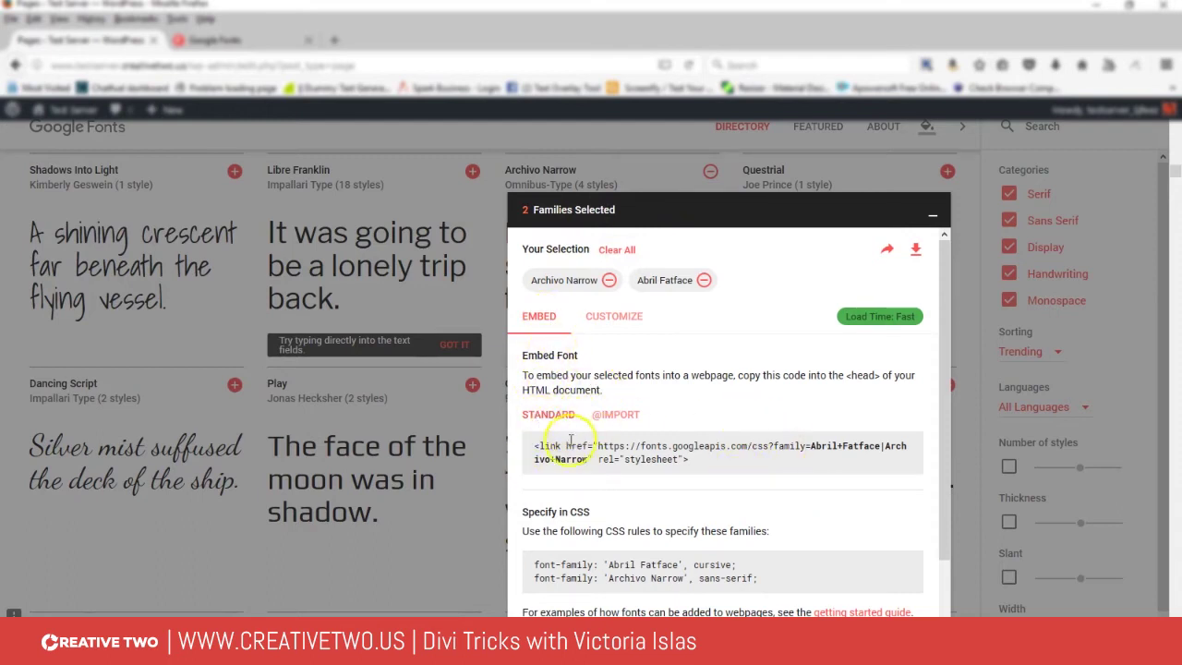
drag(725, 474, 540, 447)
right_click(567, 442)
click(613, 459)
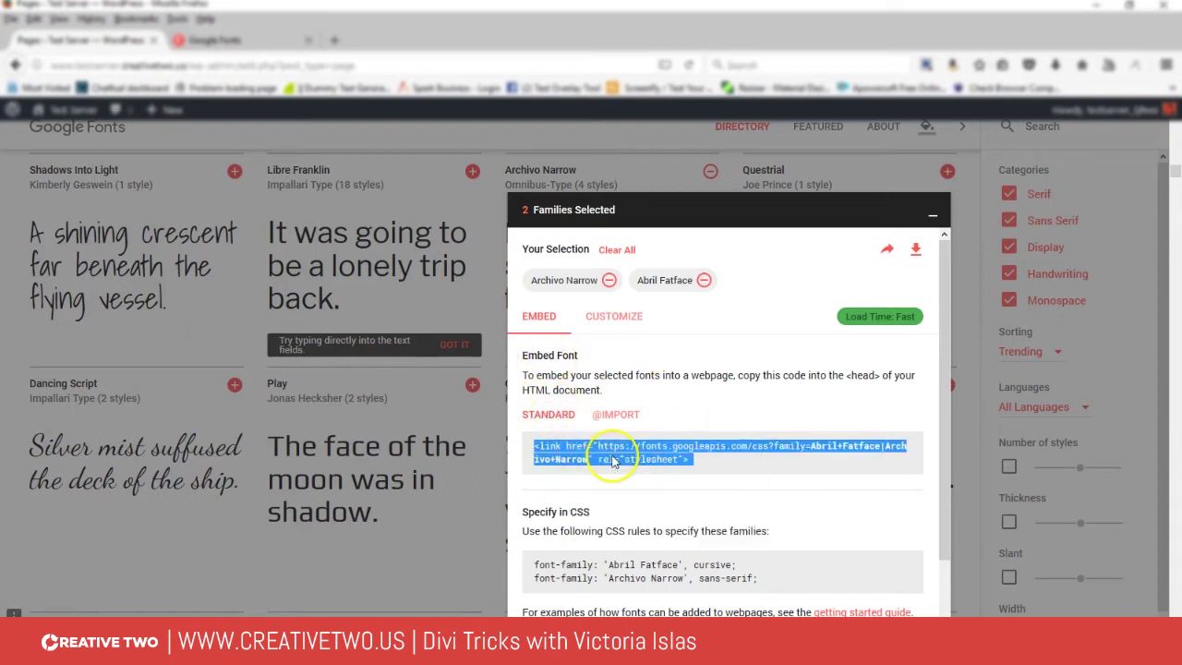
key(ctrl+Tab)
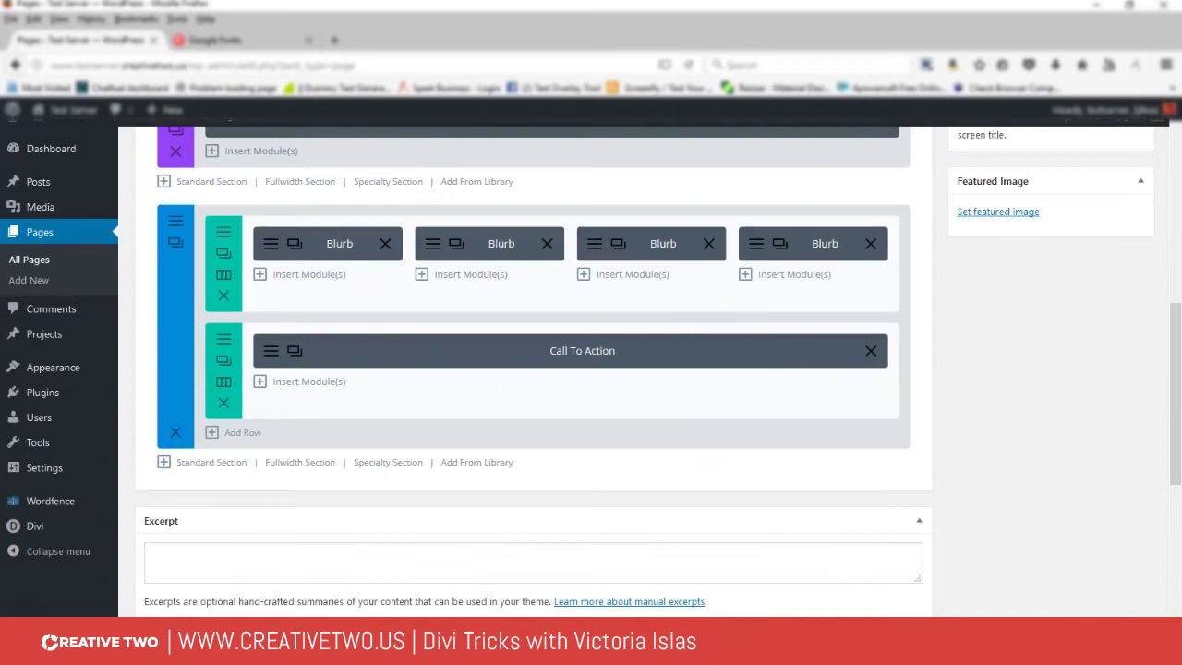
key(ctrl+Tab)
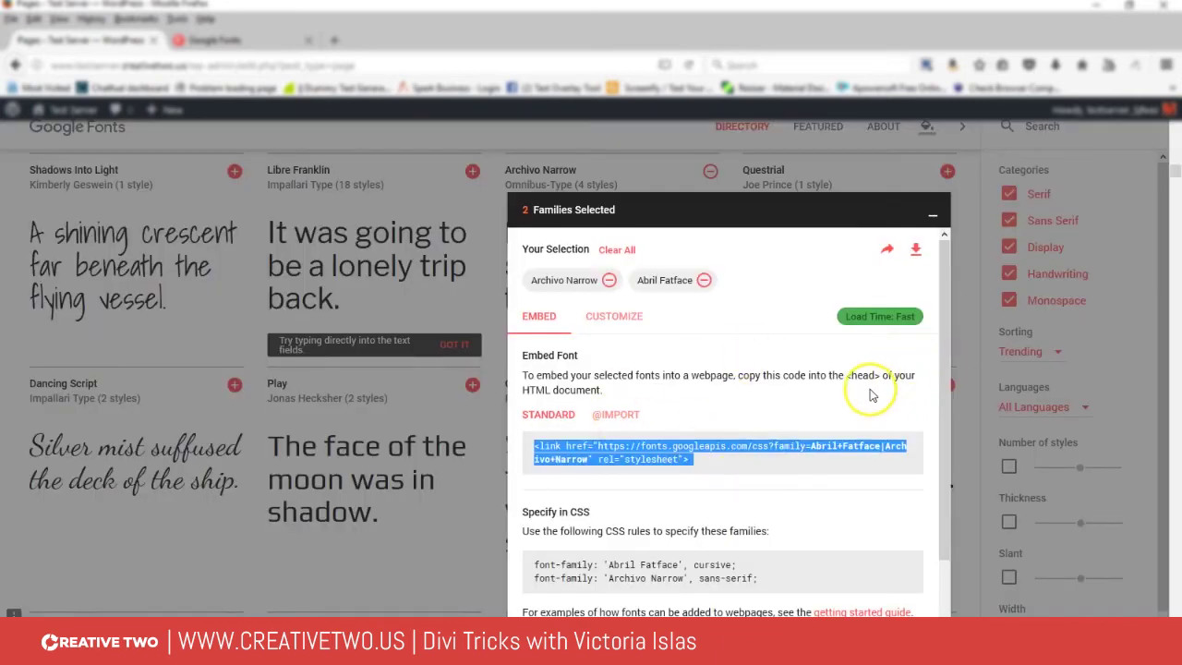
- Leave the page editor and open the Integration tab of Divi Theme Options
key(ctrl+Tab)
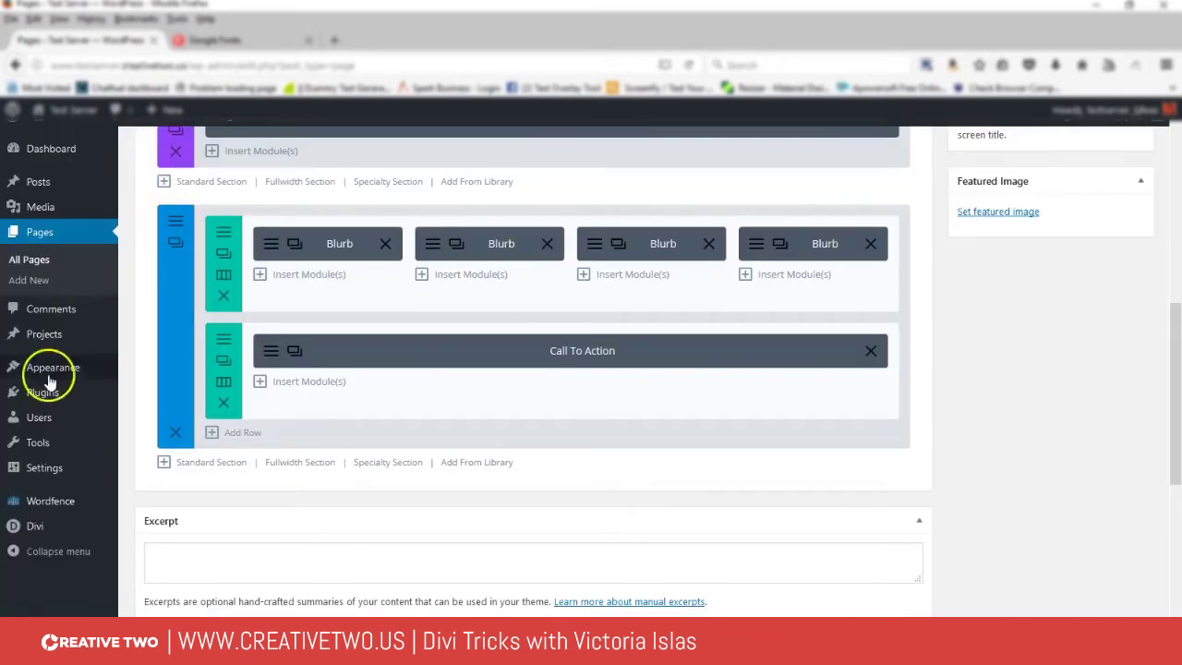
mouse_move(62, 525)
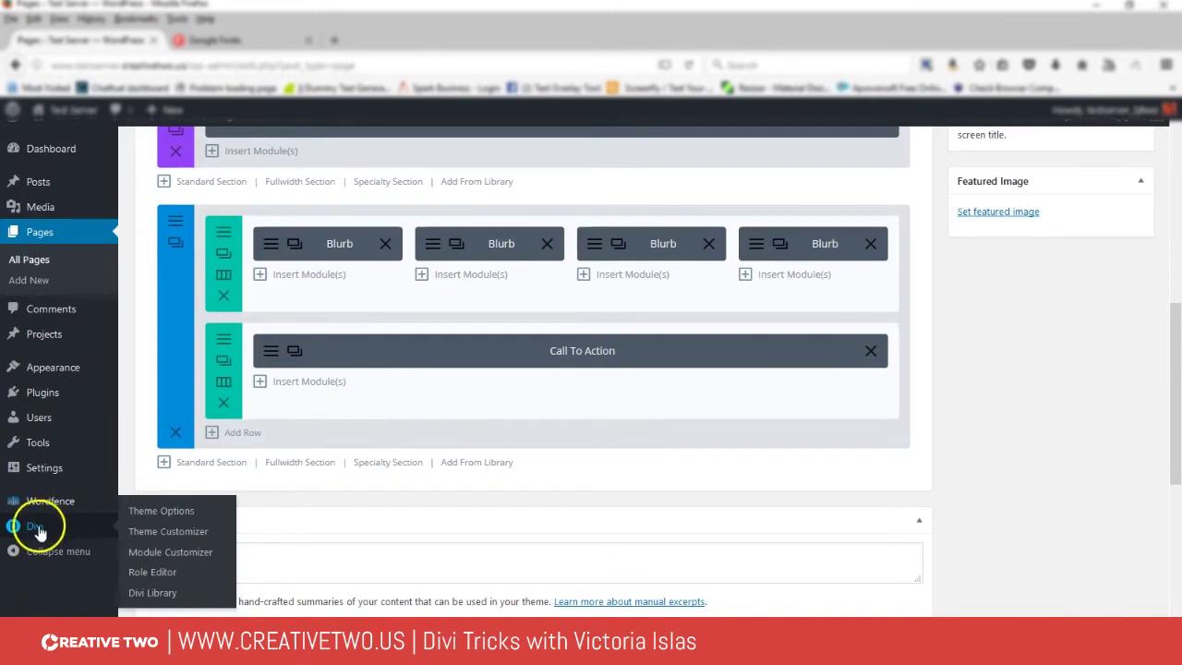
click(164, 514)
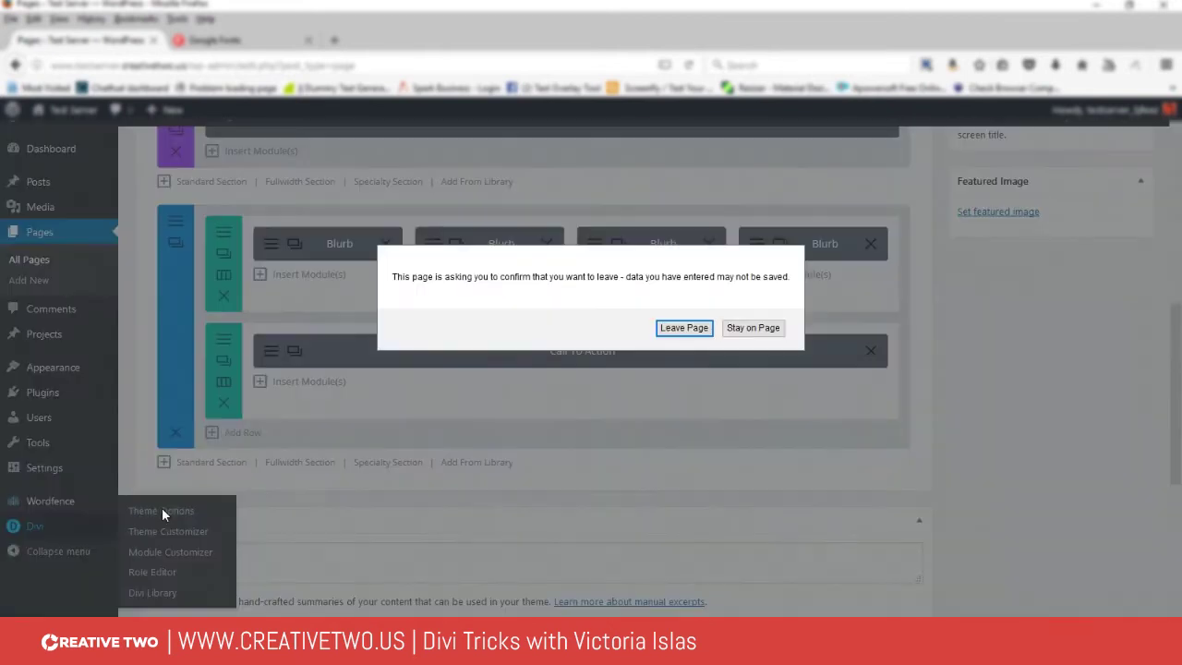
click(683, 329)
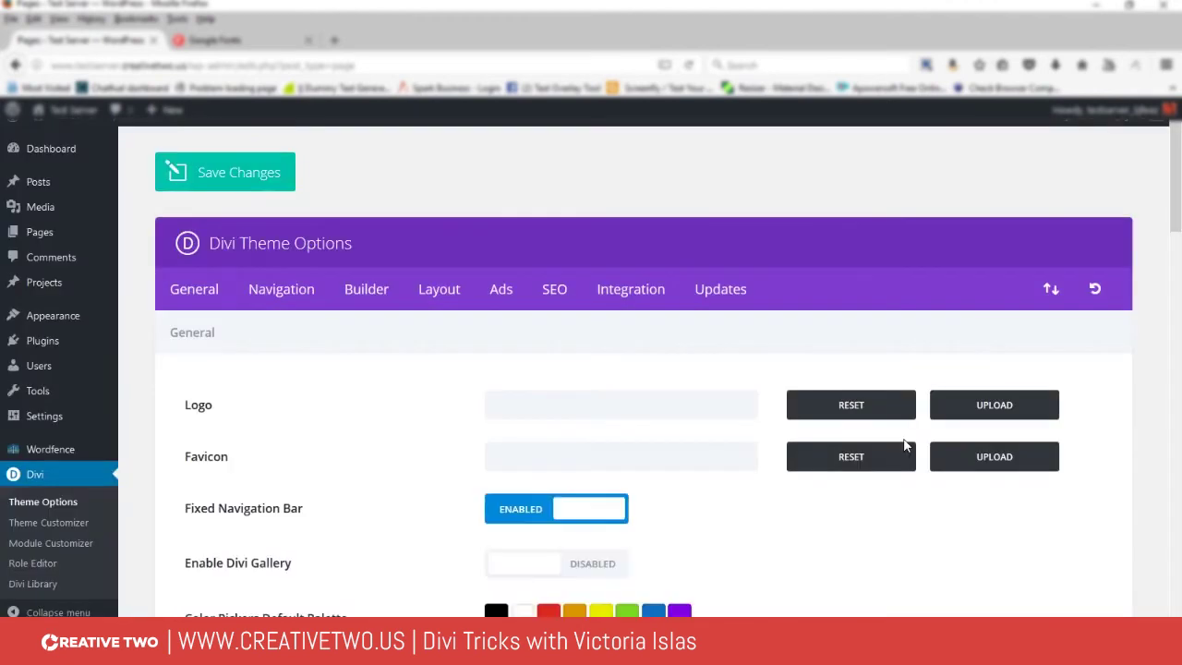
click(649, 306)
scroll(726, 361, down, 3)
scroll(813, 415, up, 1)
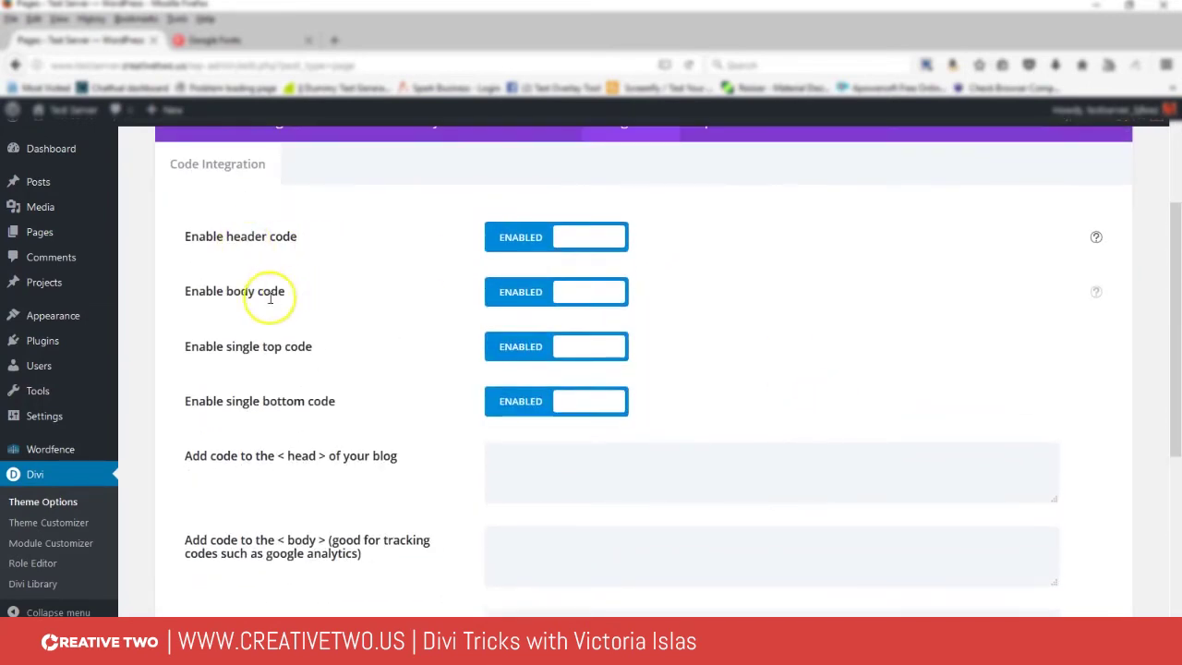
scroll(886, 384, down, 3)
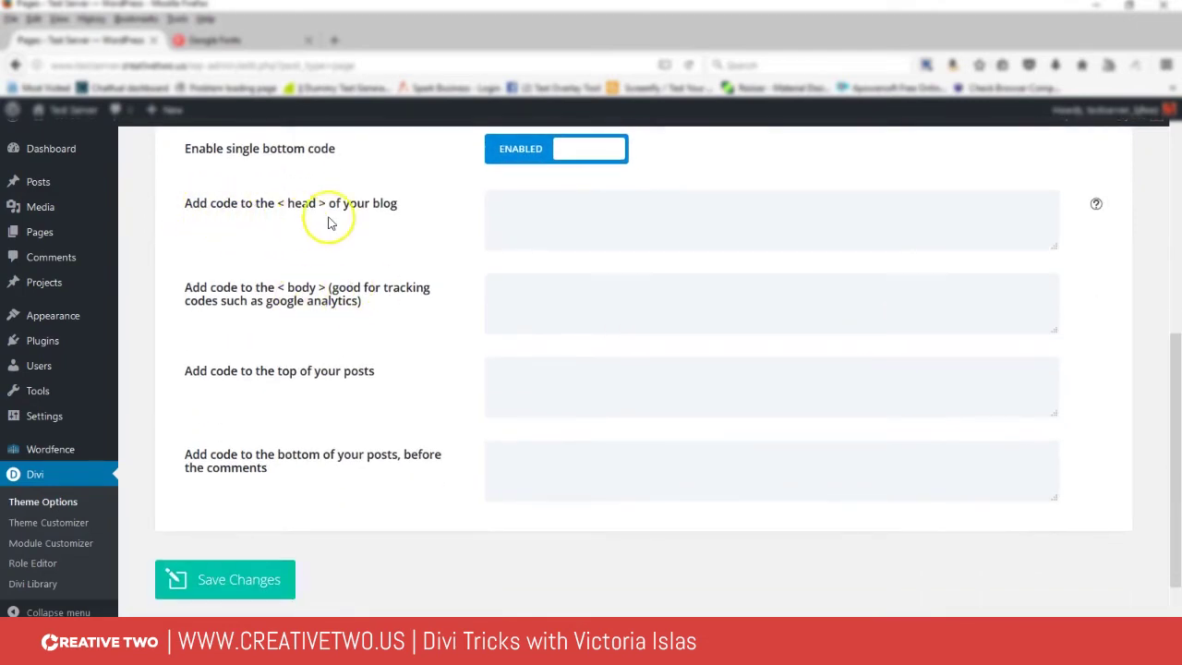
- Paste the Google Fonts <link> into the <head> code box and save changes
click(663, 229)
right_click(662, 226)
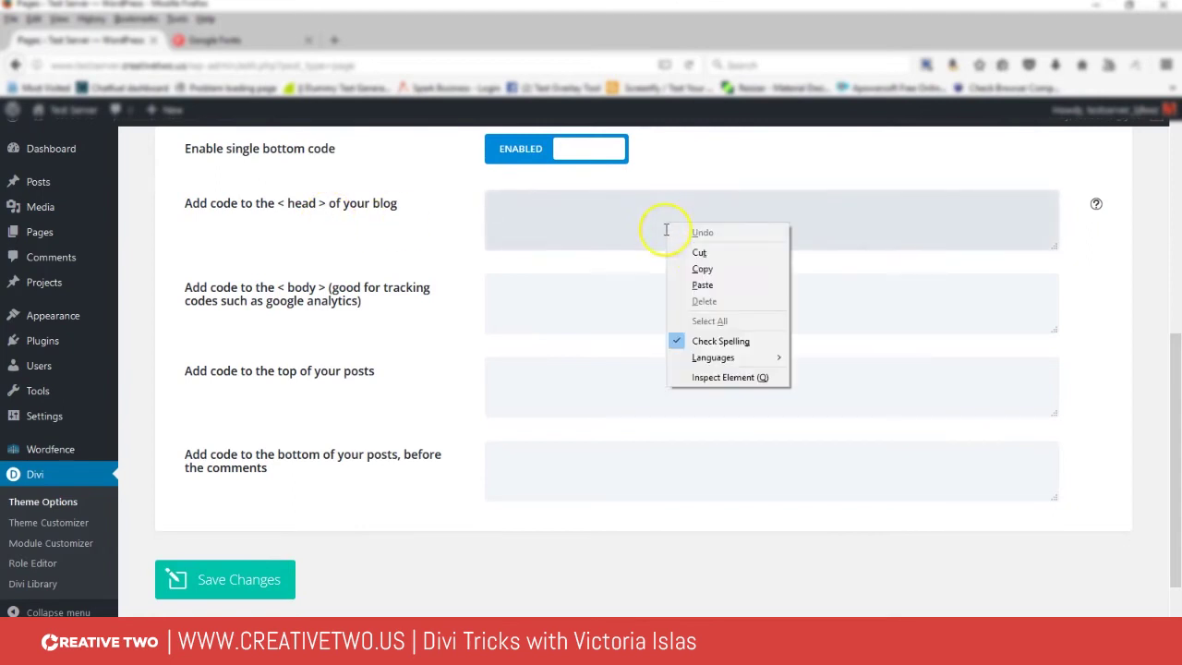
click(701, 283)
click(254, 582)
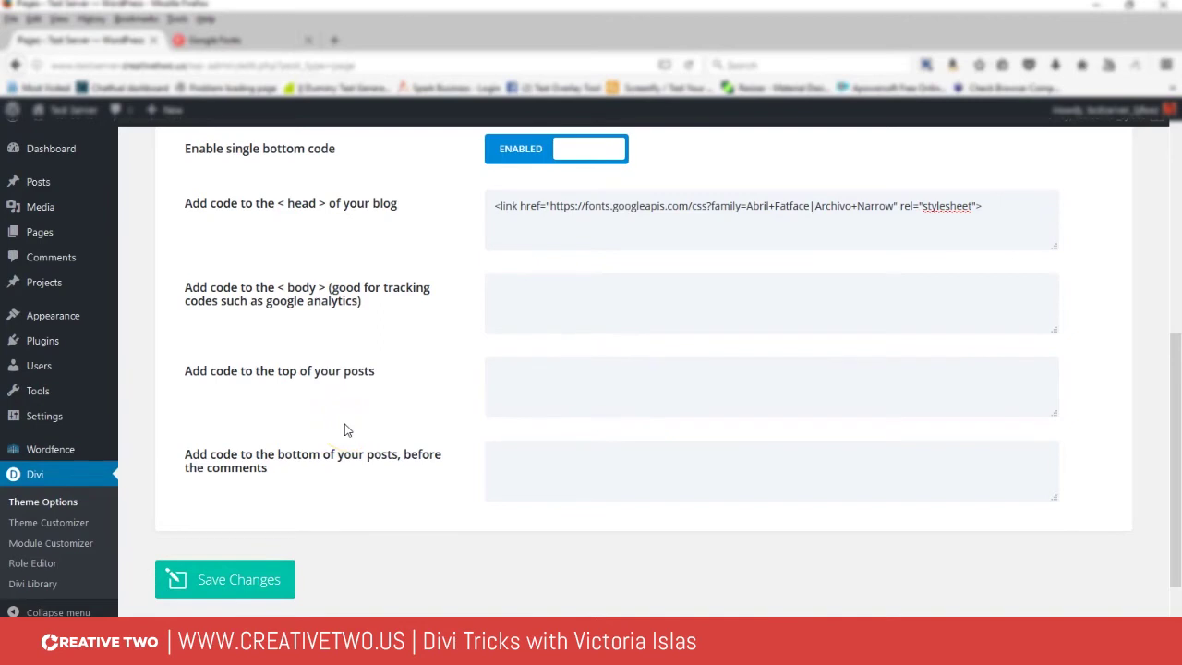
scroll(346, 429, up, 5)
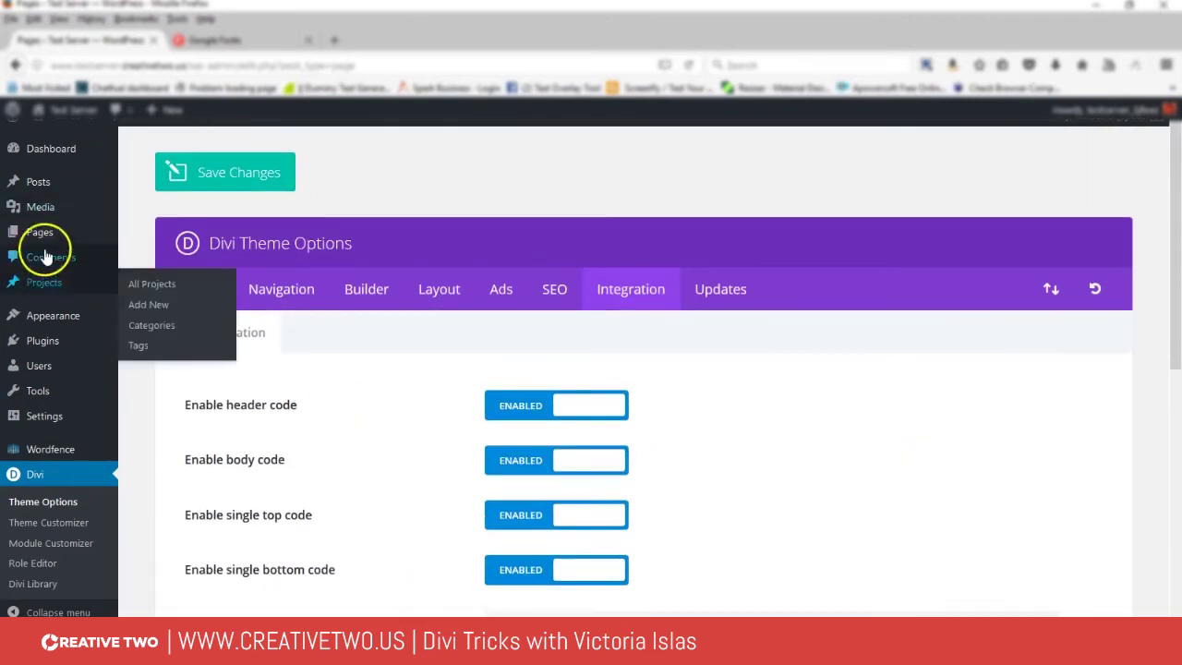
- Reopen the Home page from All Pages in the Divi Builder editor
mouse_move(46, 240)
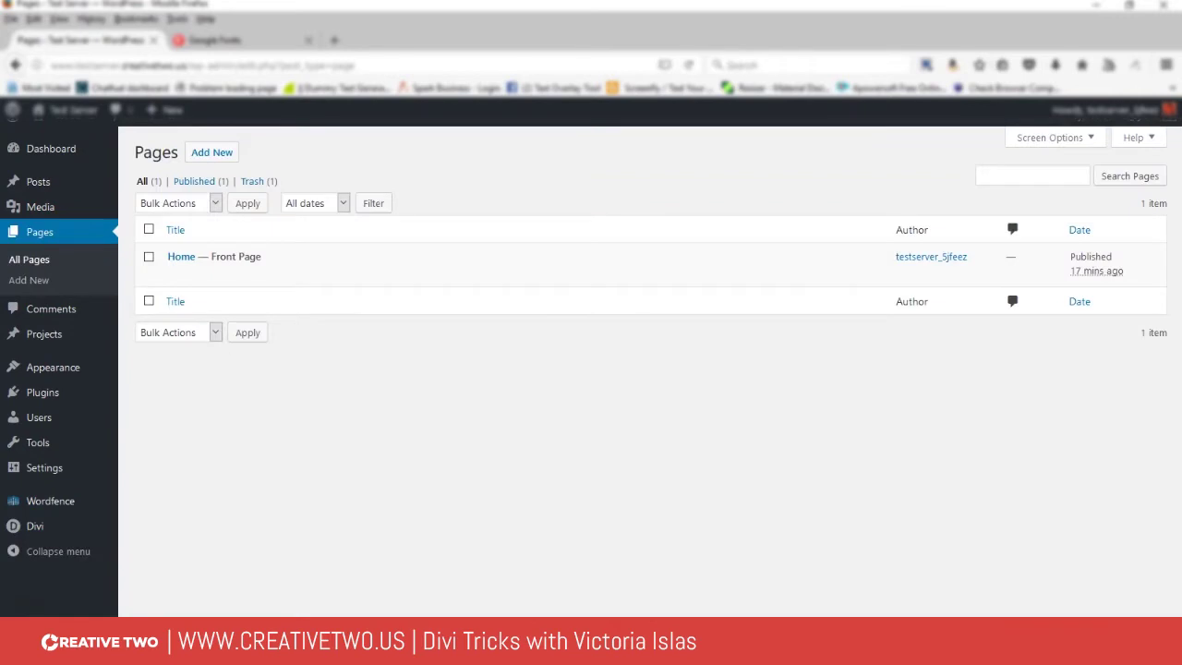
click(180, 259)
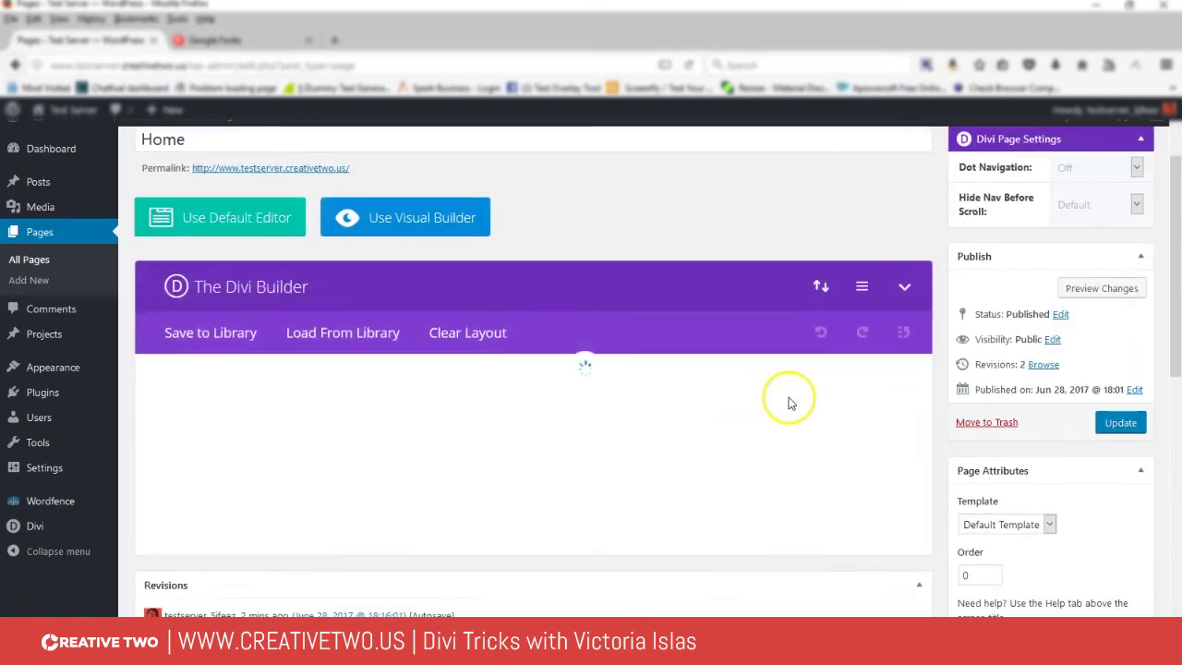
scroll(147, 513, down, 2)
mouse_move(51, 532)
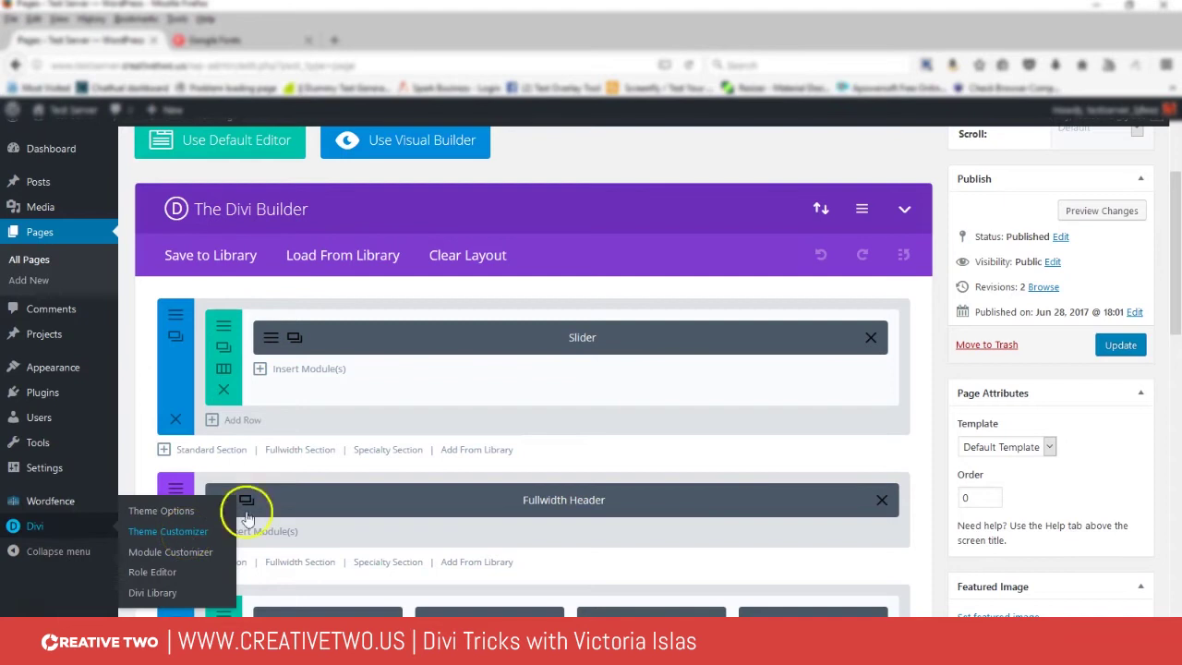
- Copy the Abril Fatface and Archivo Narrow font-family rules from 'Specify in CSS'
scroll(668, 412, up, 3)
scroll(667, 412, down, 3)
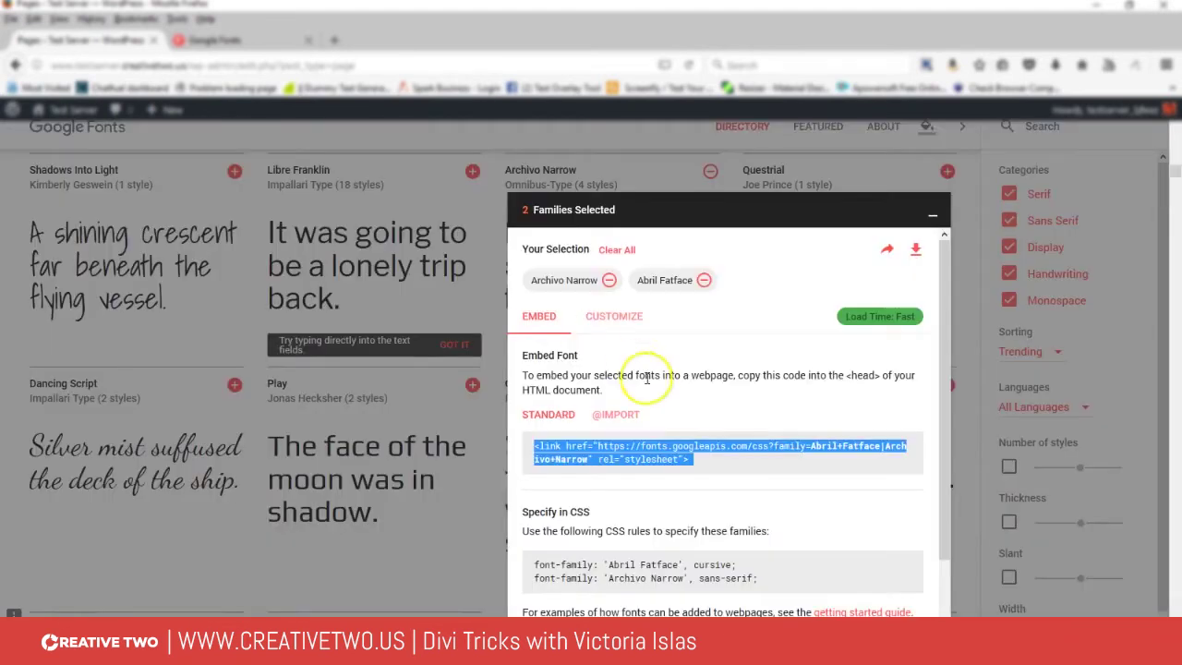
scroll(746, 420, down, 2)
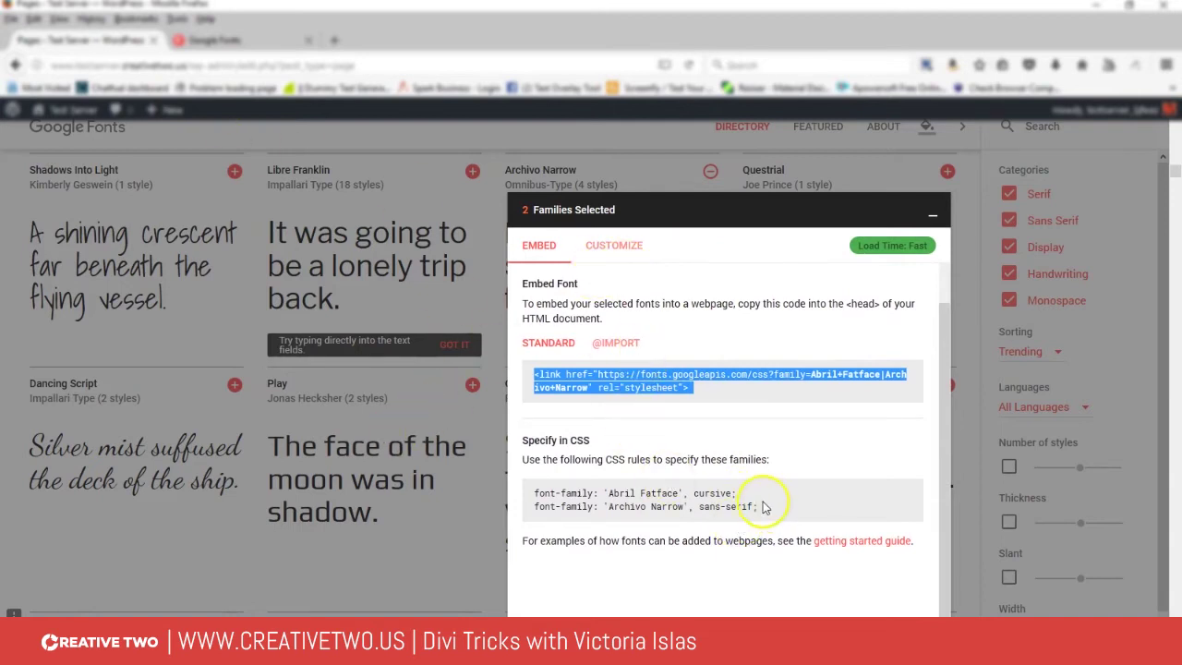
drag(765, 508, 525, 485)
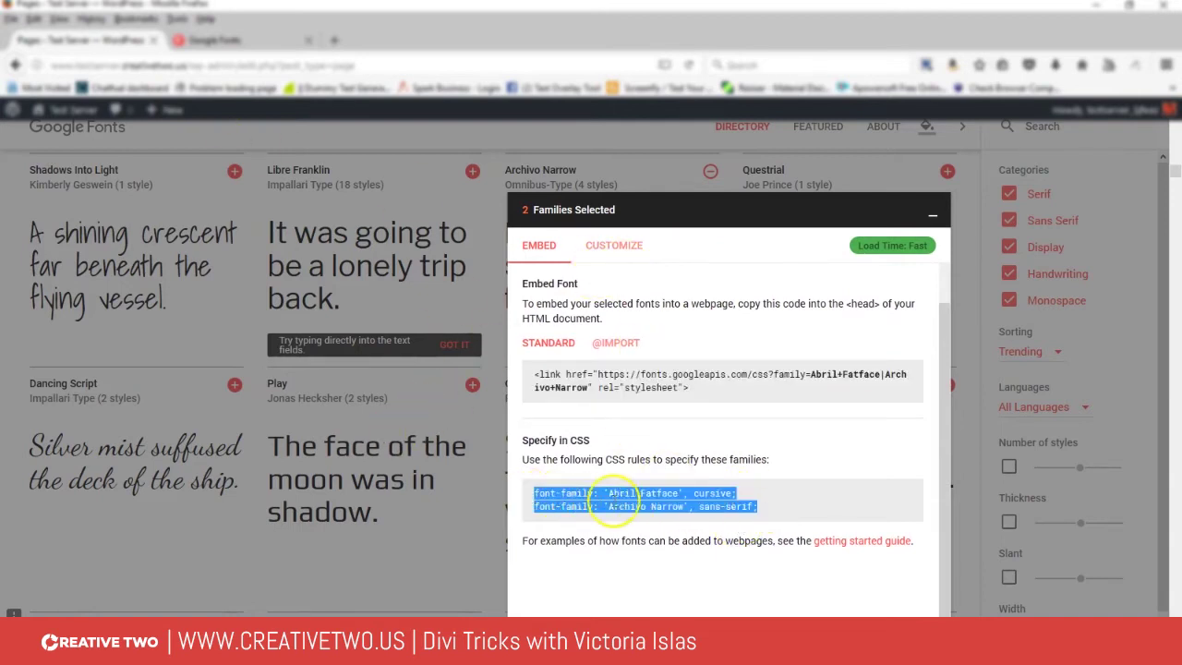
right_click(621, 506)
click(646, 515)
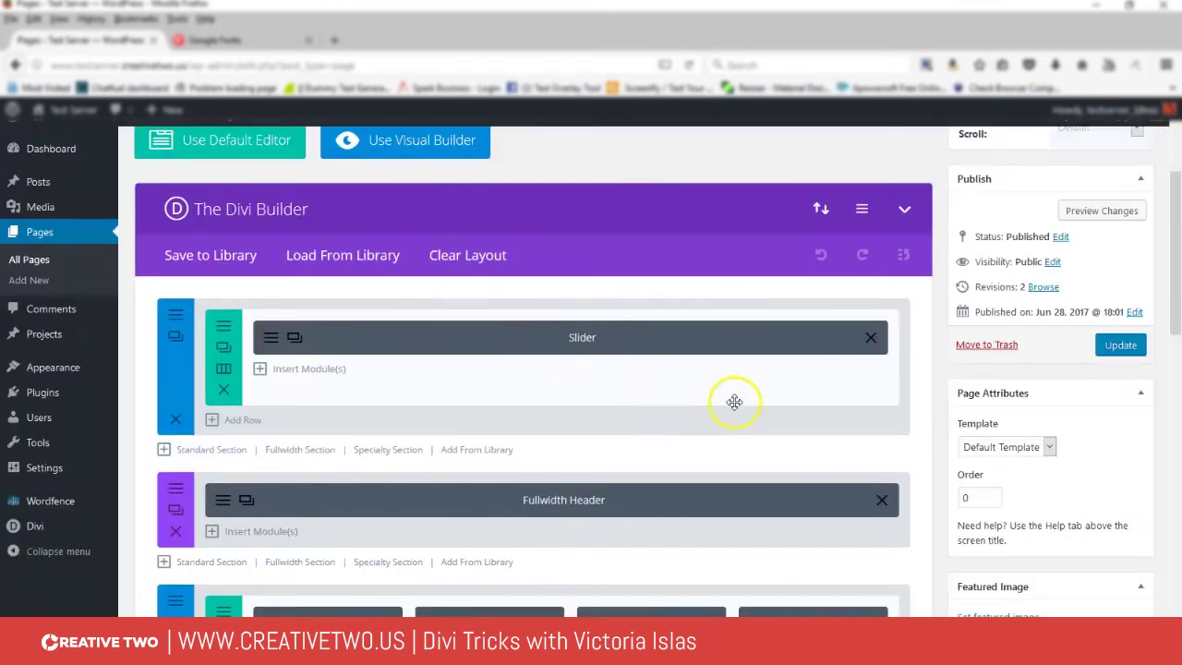
- Paste the copied font-family rules into the Home page's Builder Settings Custom CSS box
scroll(767, 401, up, 2)
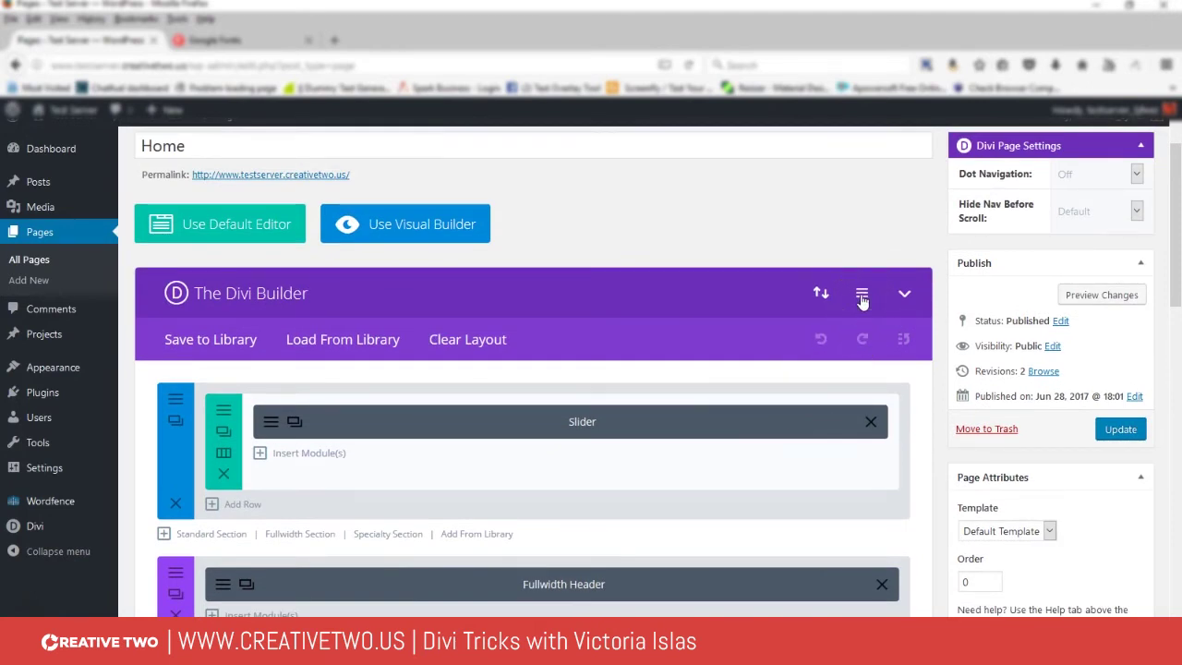
click(861, 295)
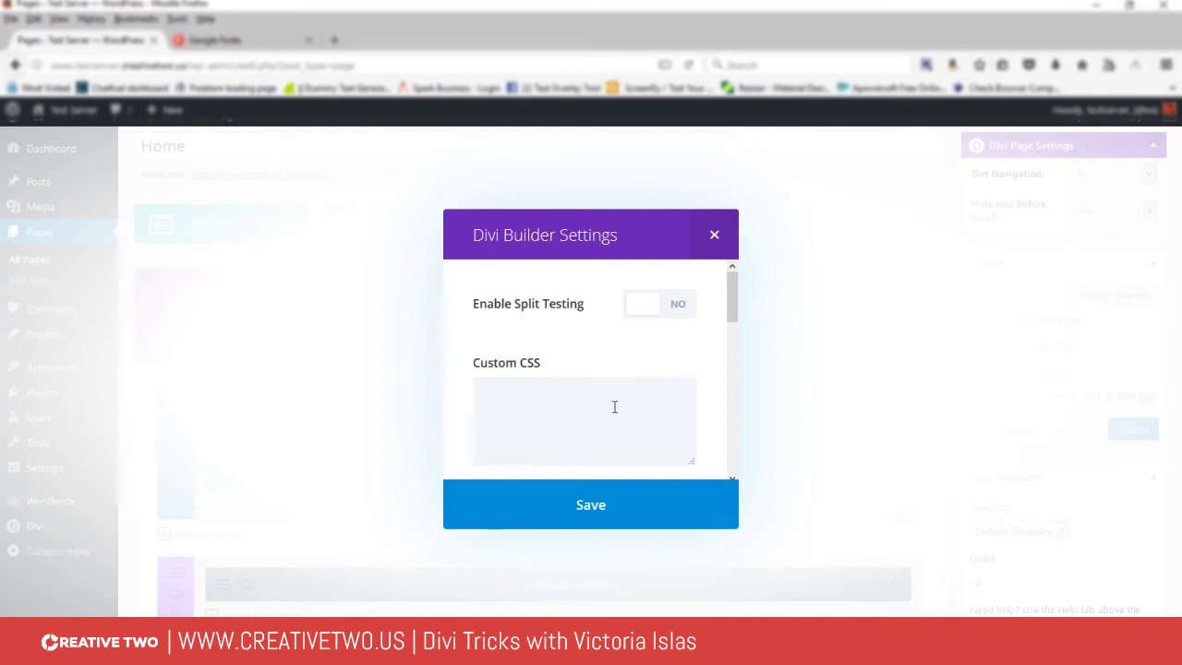
click(615, 407)
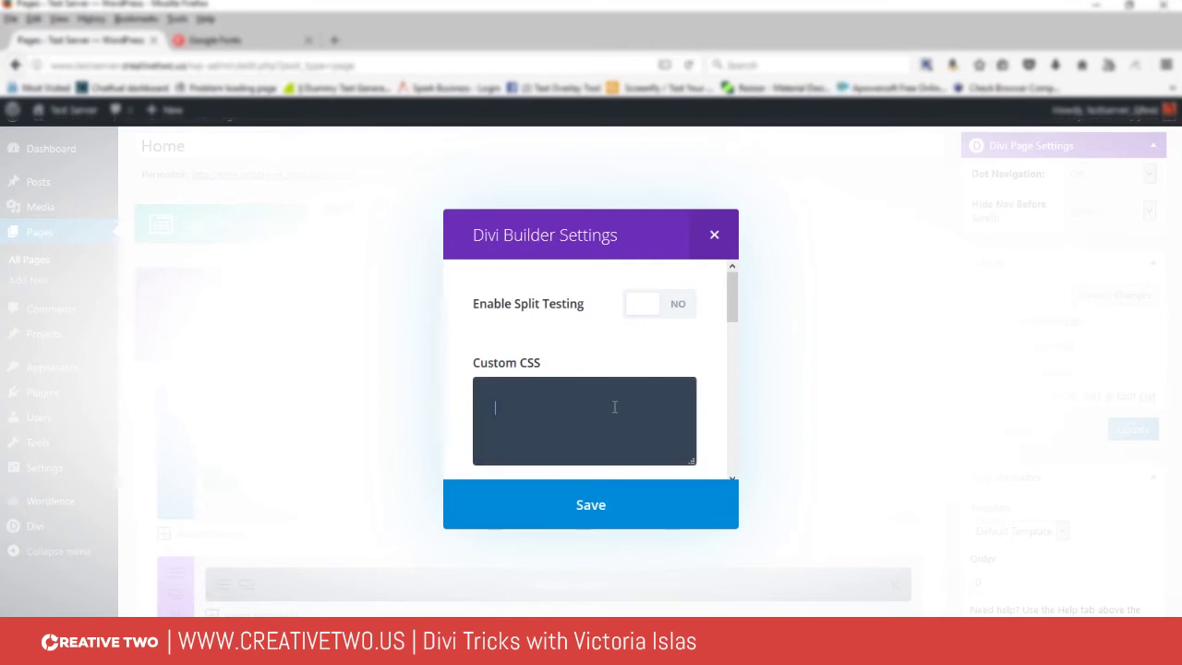
right_click(606, 412)
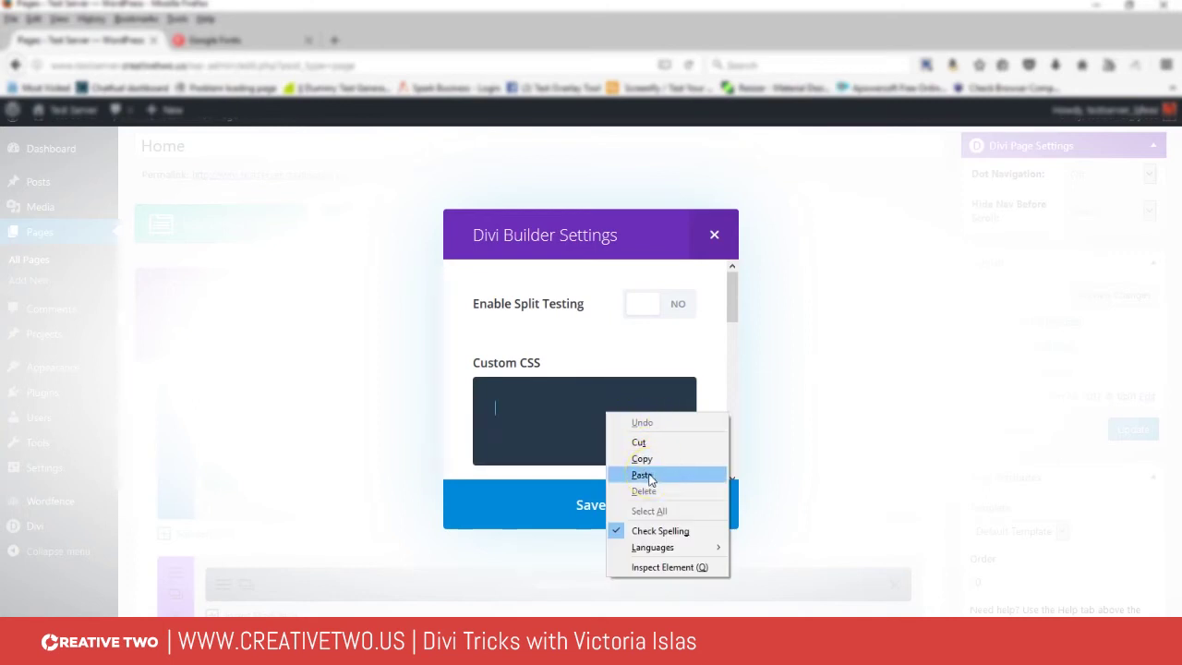
click(650, 475)
click(576, 435)
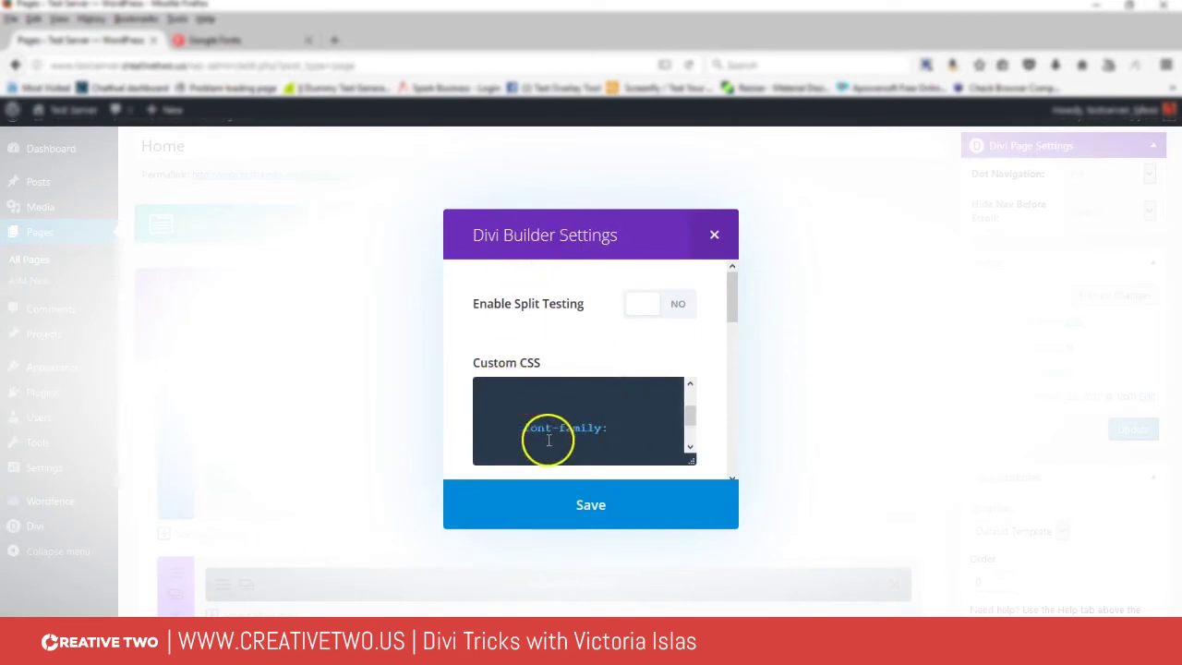
- Wrap the rules as h1 {Abril Fatface} and p {Archivo Narrow}, enlarge the box, and save
key(ctrl+v)
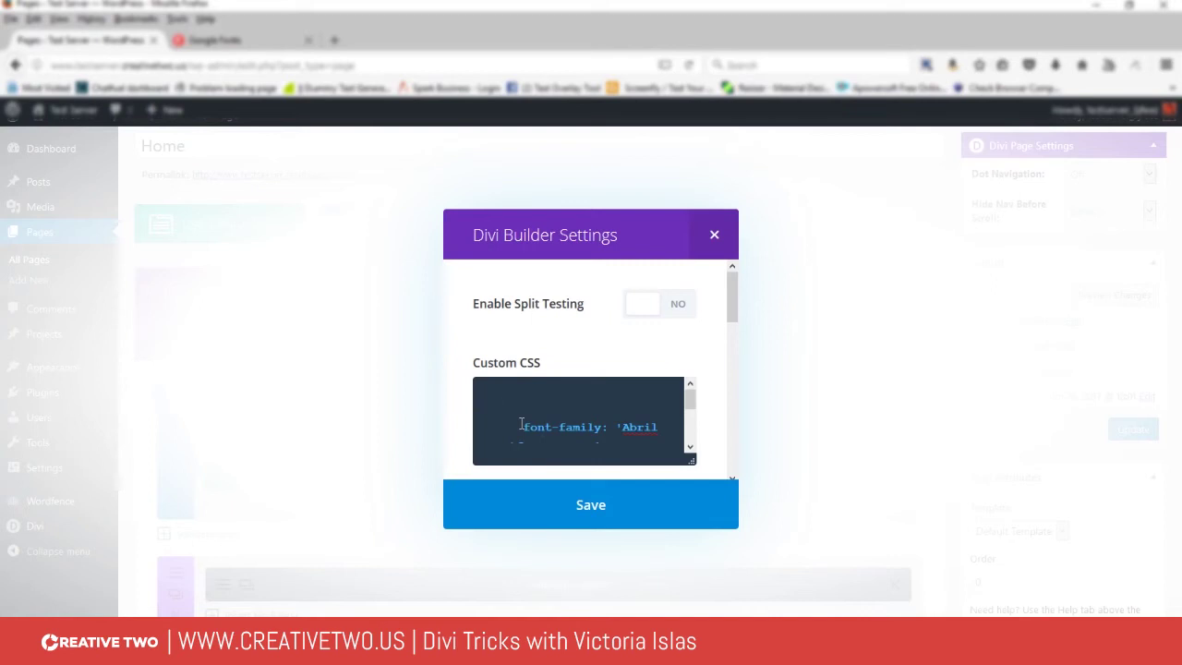
click(597, 422)
scroll(597, 426, down, 2)
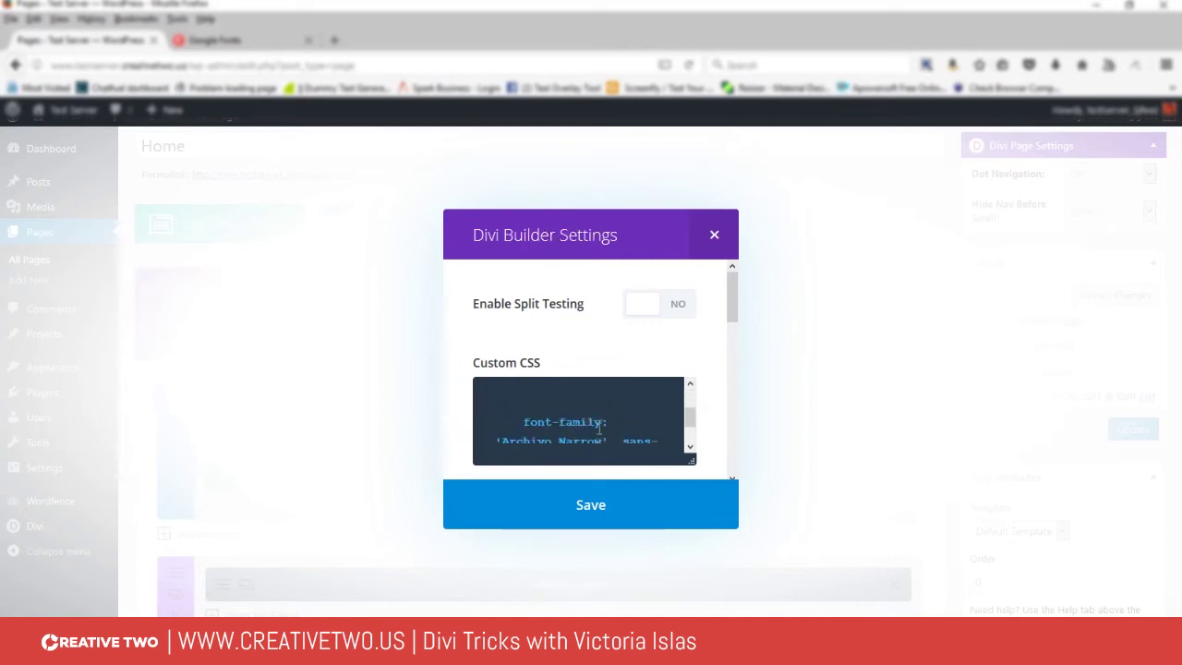
scroll(600, 426, up, 2)
click(534, 418)
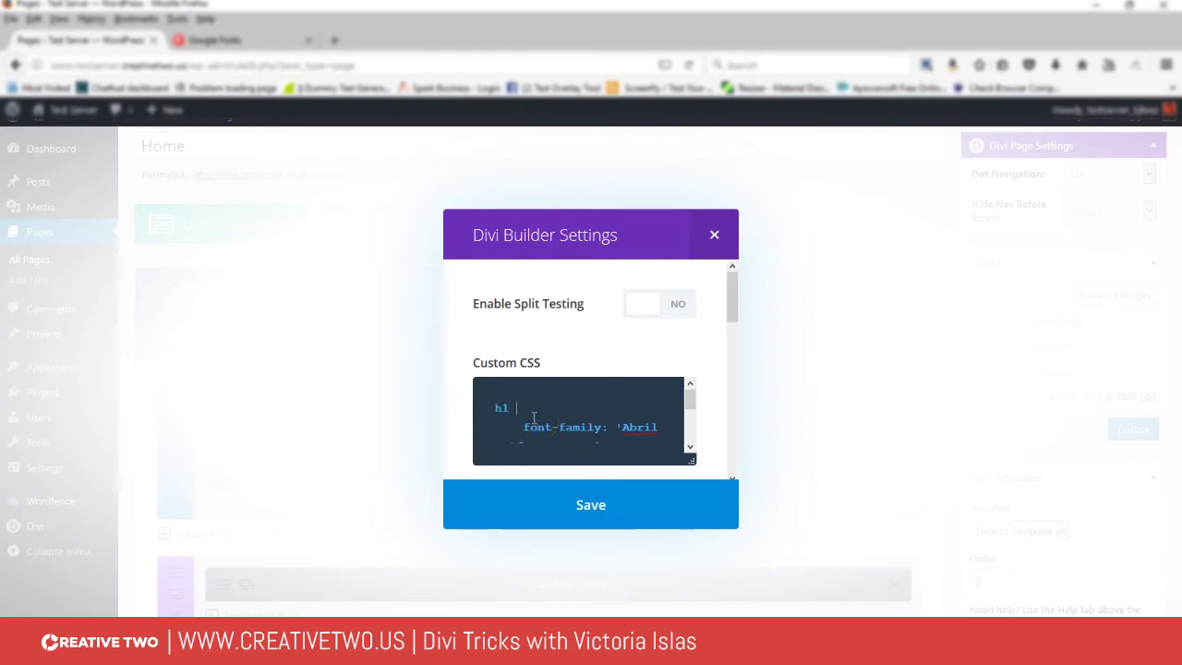
scroll(610, 412, down, 1)
drag(691, 459, 659, 422)
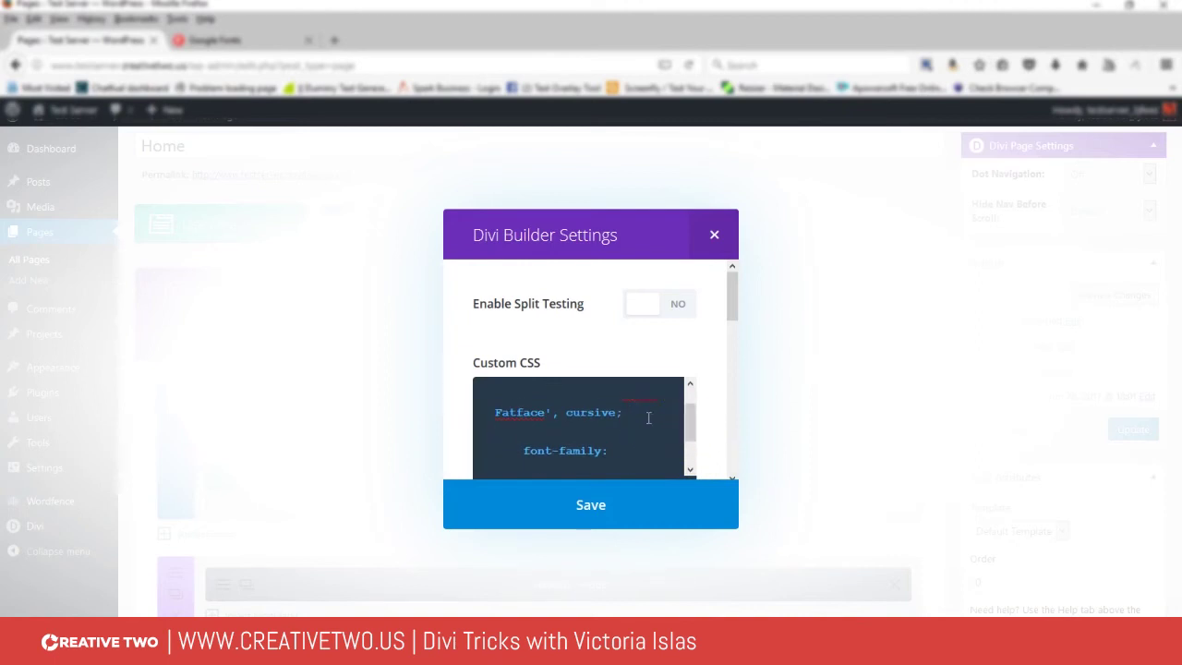
drag(686, 417, 691, 403)
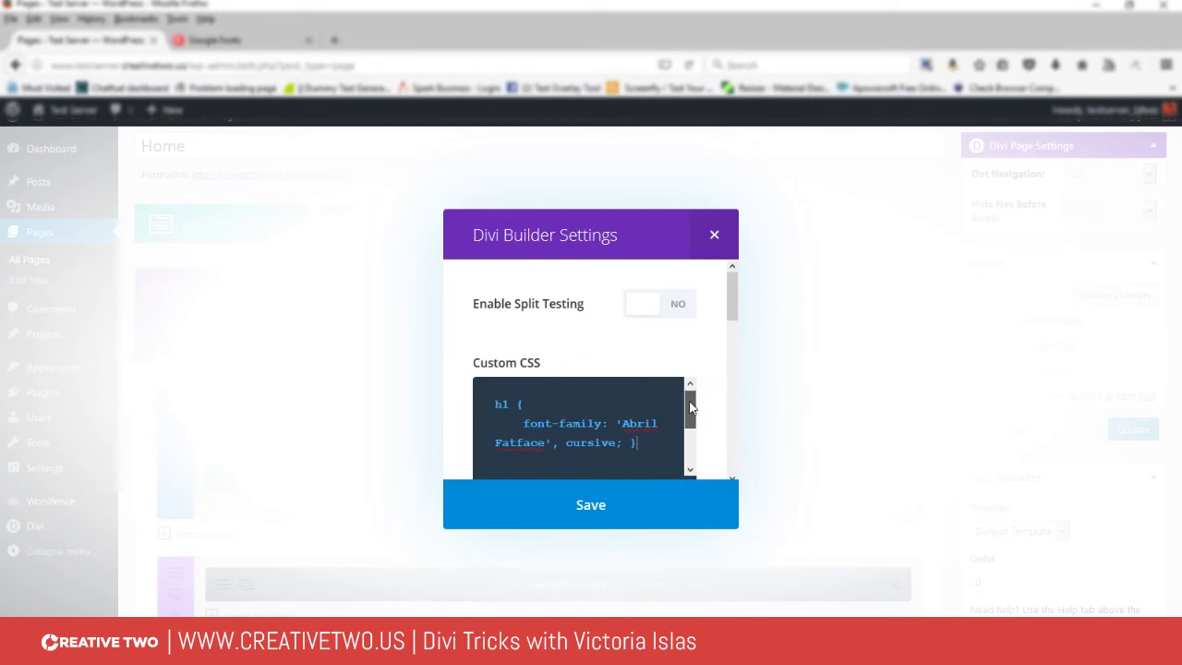
scroll(690, 407, down, 3)
drag(691, 407, 534, 421)
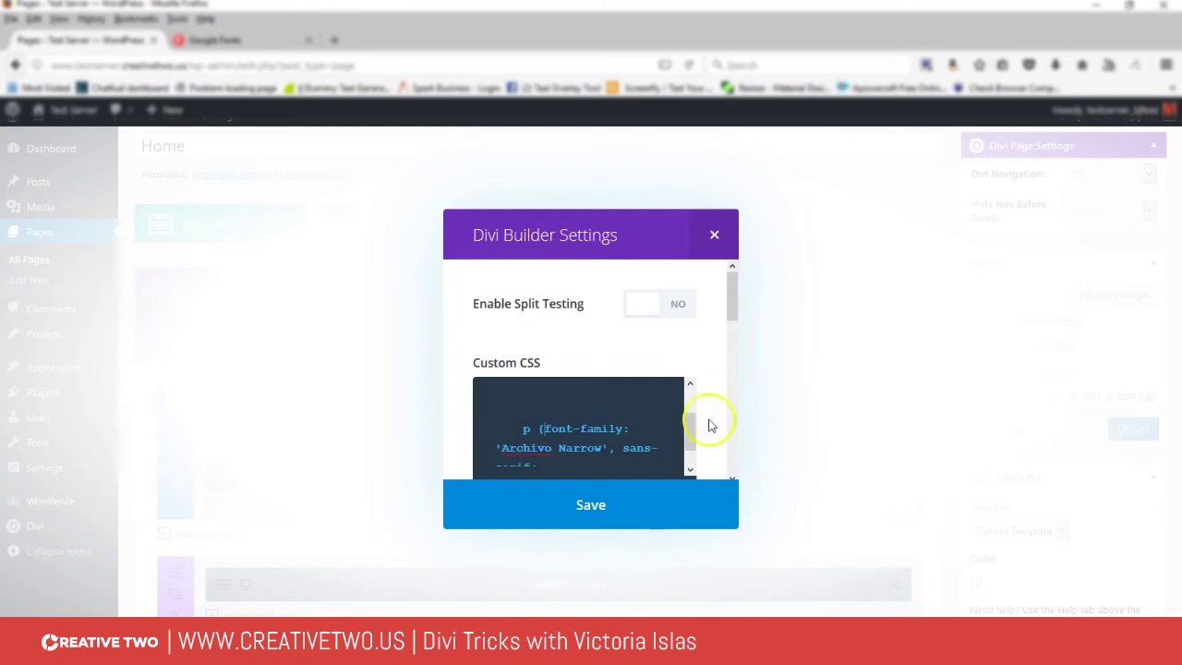
scroll(692, 443, down, 1)
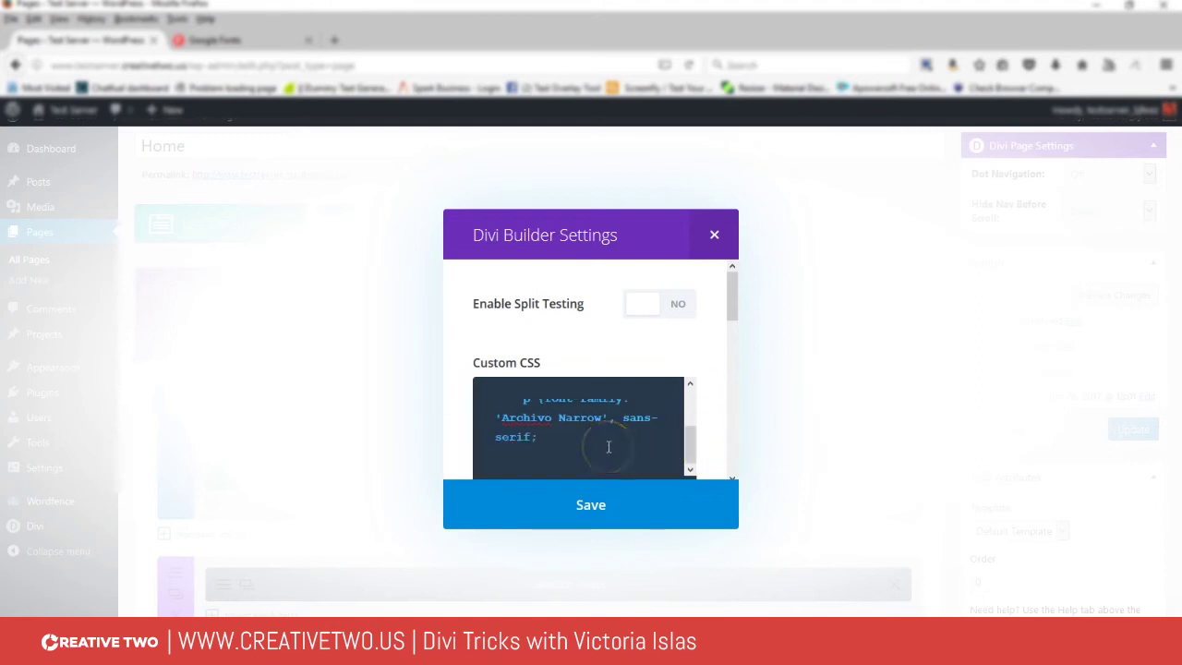
click(559, 505)
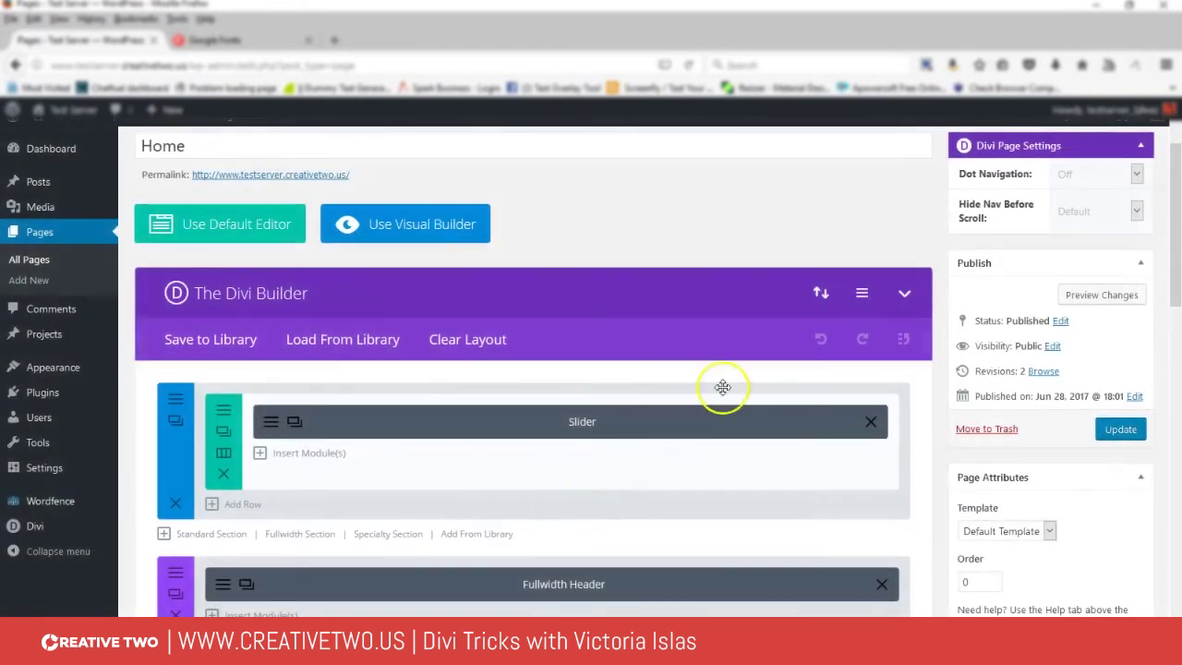
- Add a standard section with a one-column row and insert a Text module into it
scroll(722, 386, down, 2)
scroll(722, 387, down, 3)
scroll(710, 388, up, 1)
click(190, 397)
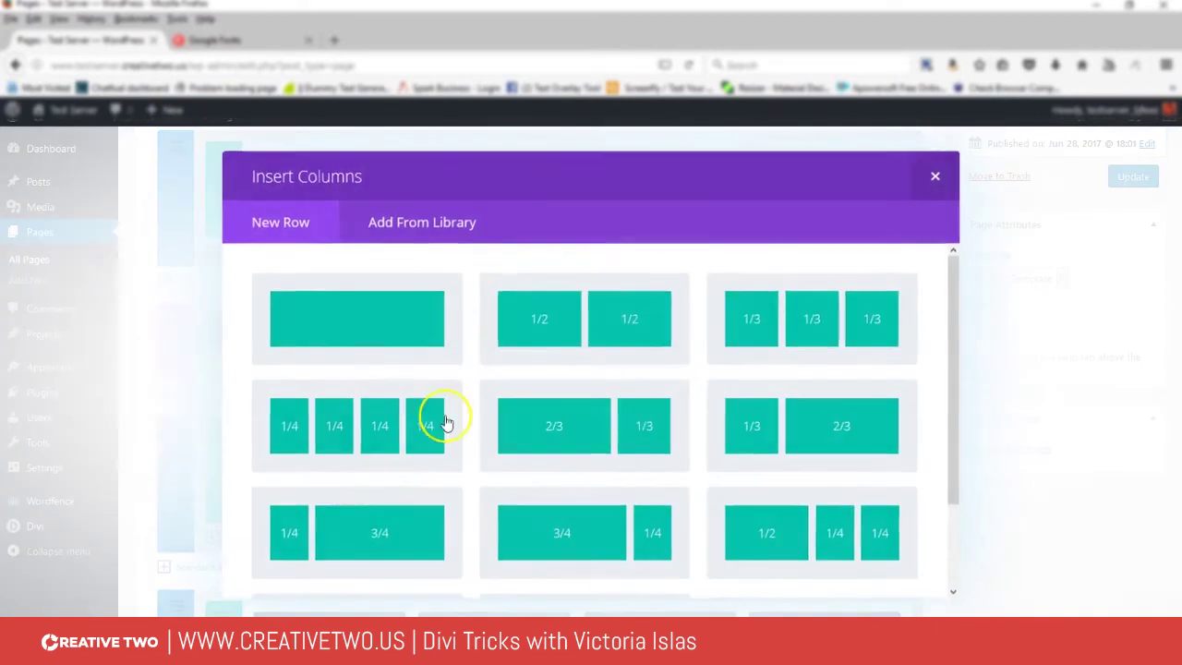
click(344, 321)
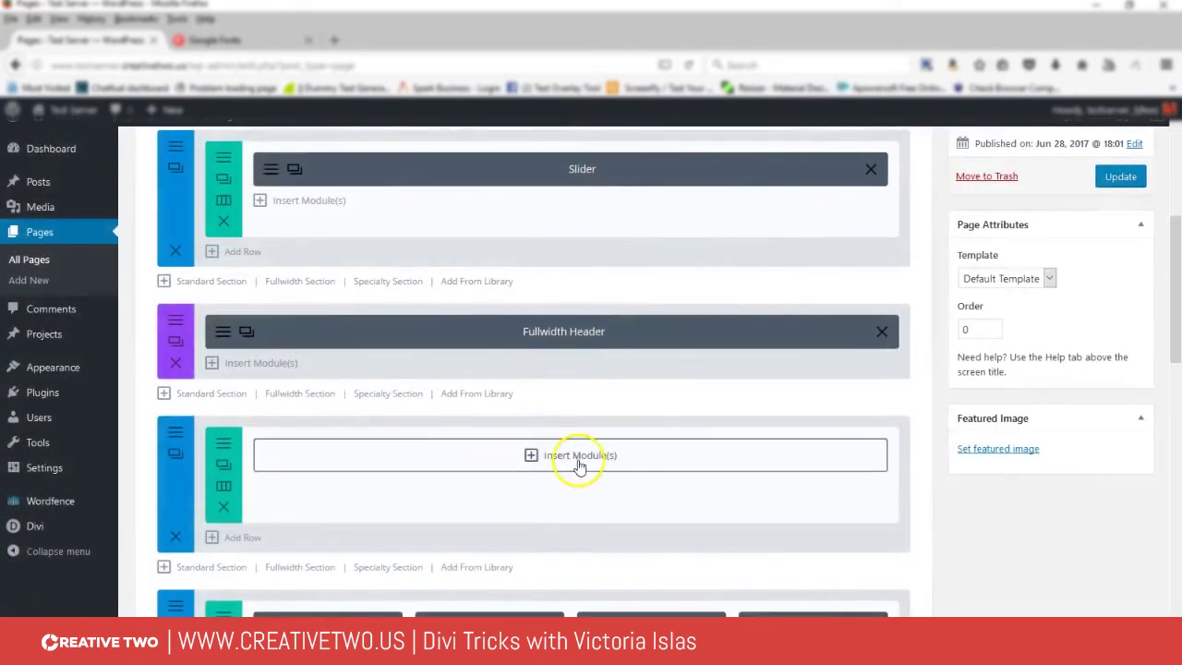
click(591, 452)
scroll(681, 493, down, 5)
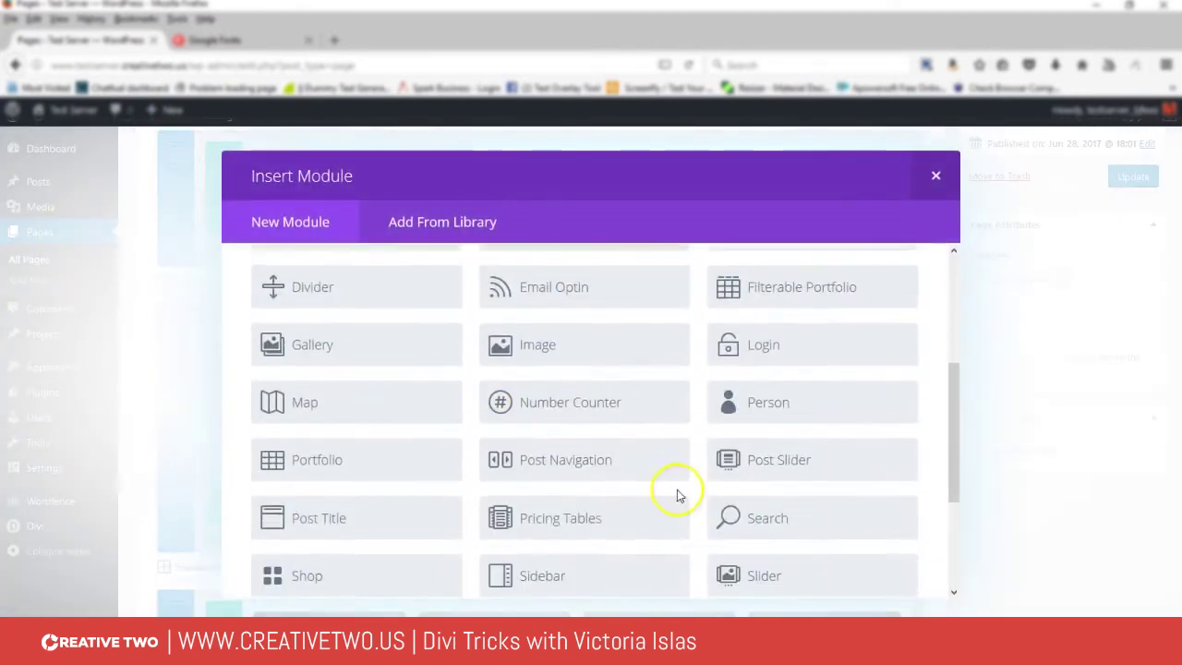
scroll(671, 496, down, 1)
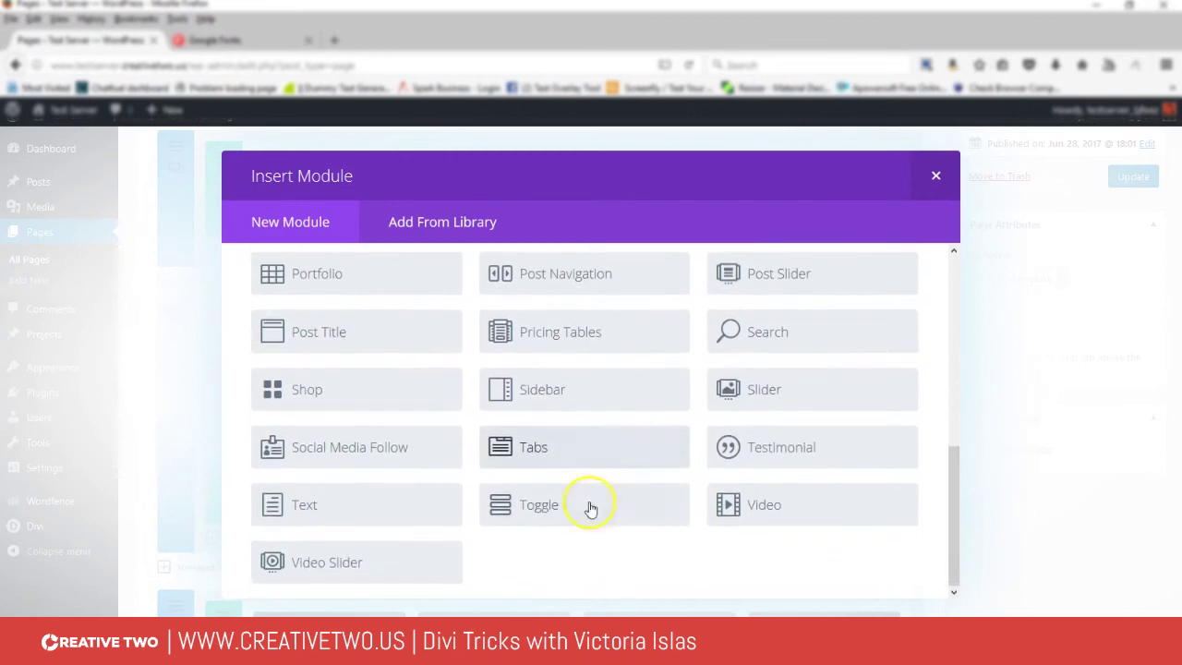
click(328, 509)
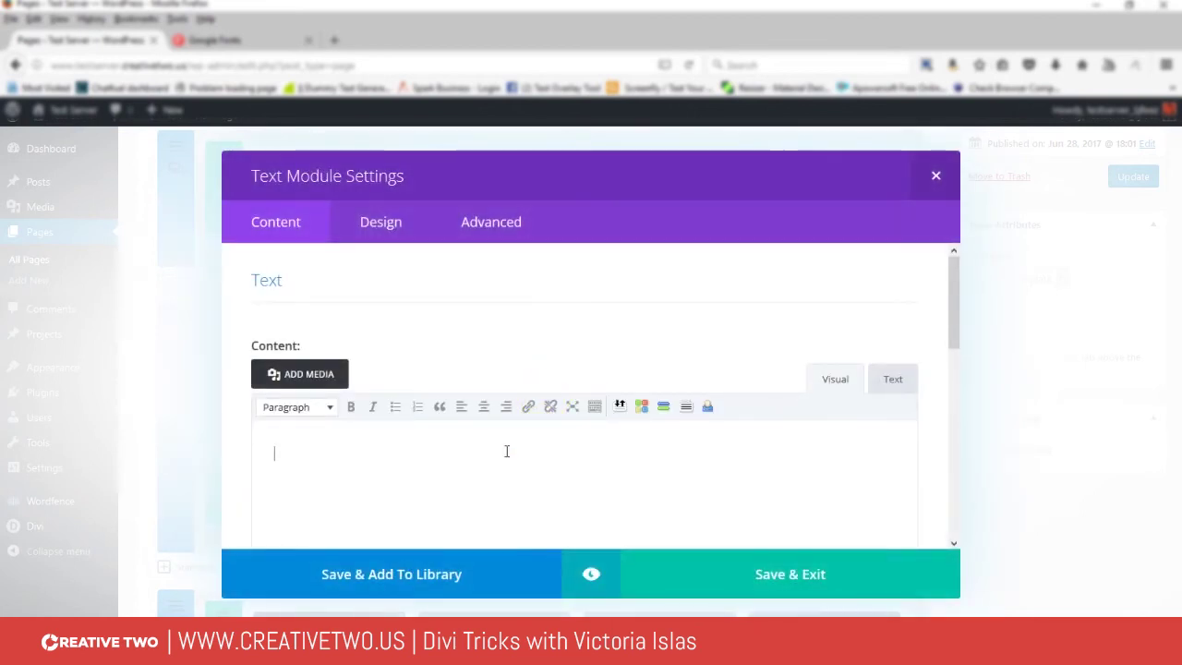
- Enter 'Hey welcome to our website.' in the Text module as a Heading 1 and save it
text(Hey welcome to our website.)
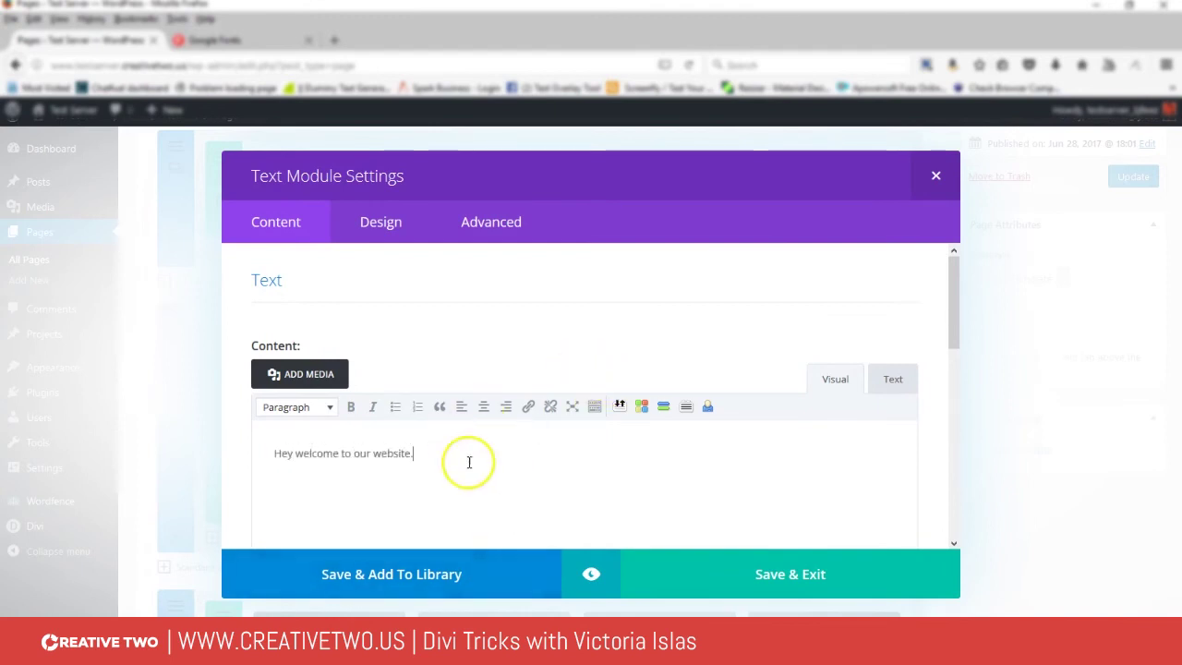
drag(483, 465, 269, 454)
drag(448, 465, 172, 440)
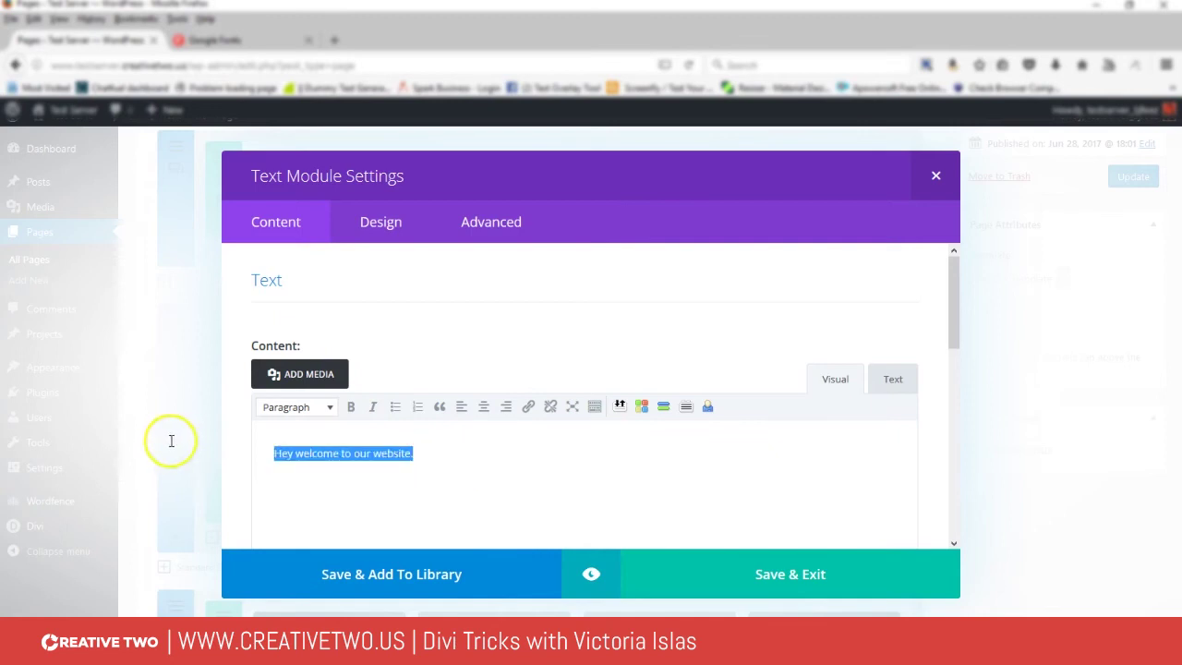
click(290, 407)
click(329, 208)
click(564, 454)
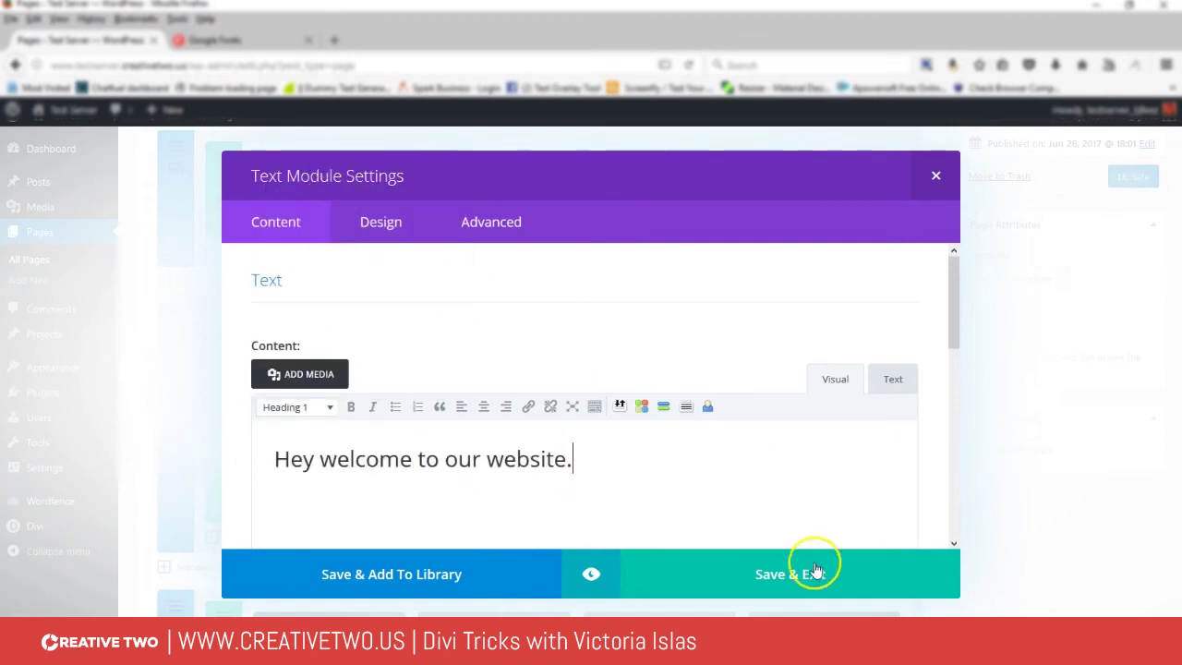
click(805, 574)
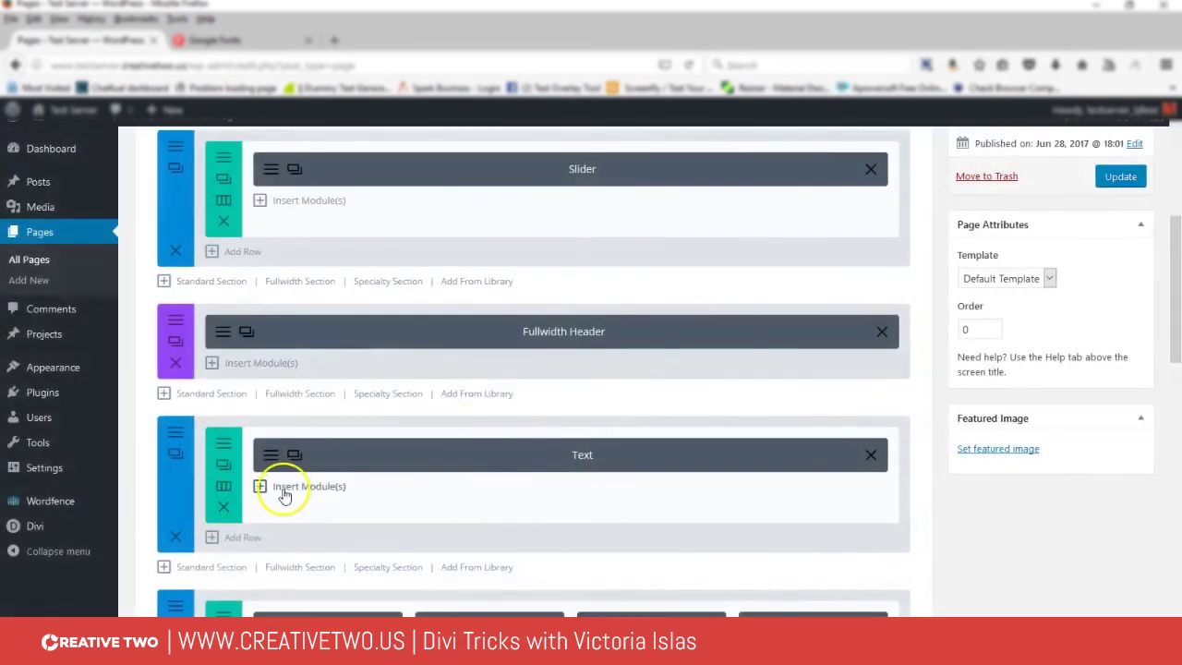
- Add a second Text module below the heading with the paragraph 'This is my website page…' and save
click(283, 486)
scroll(516, 445, down, 5)
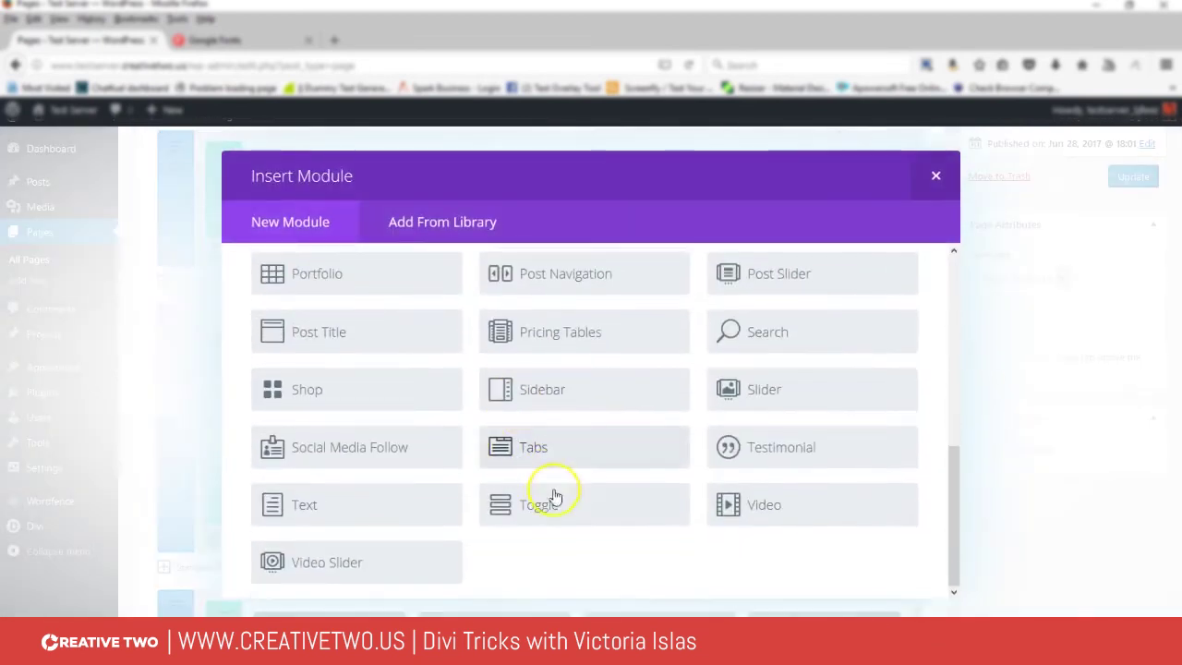
click(299, 514)
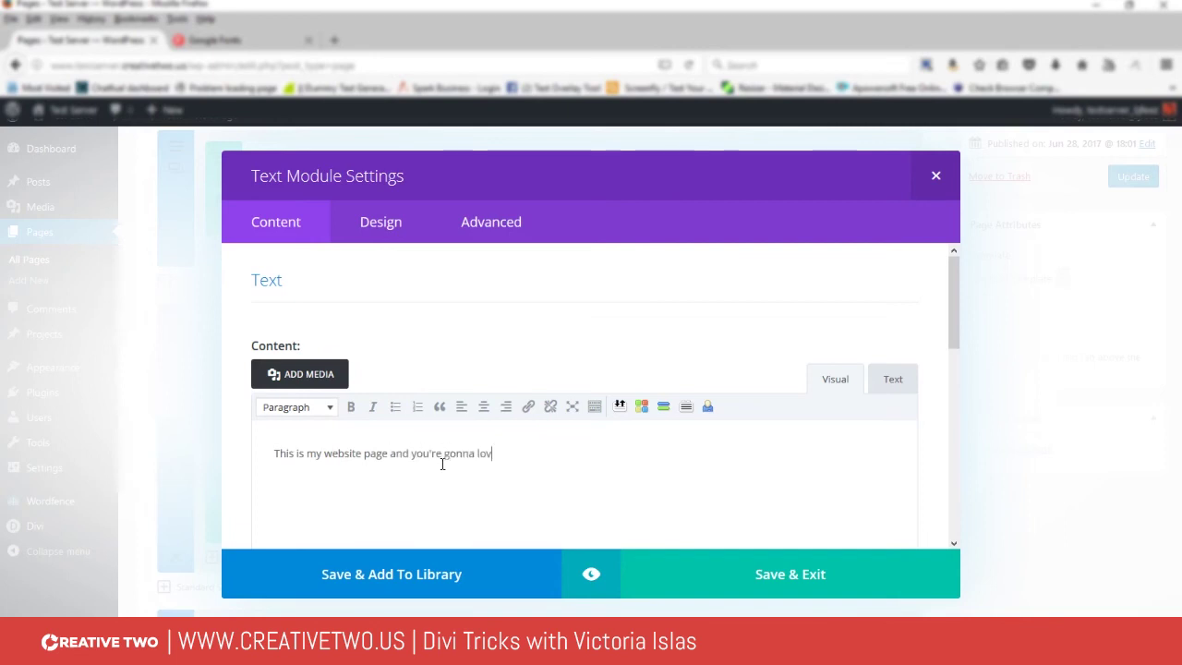
click(726, 570)
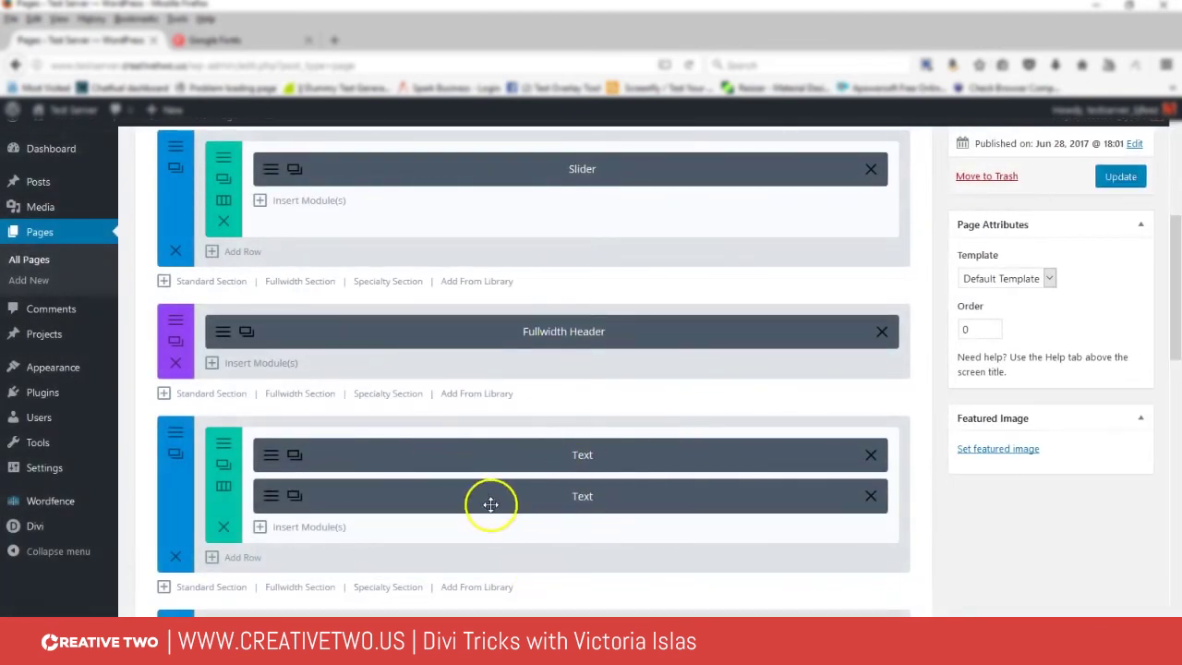
scroll(1069, 322, up, 5)
click(1119, 385)
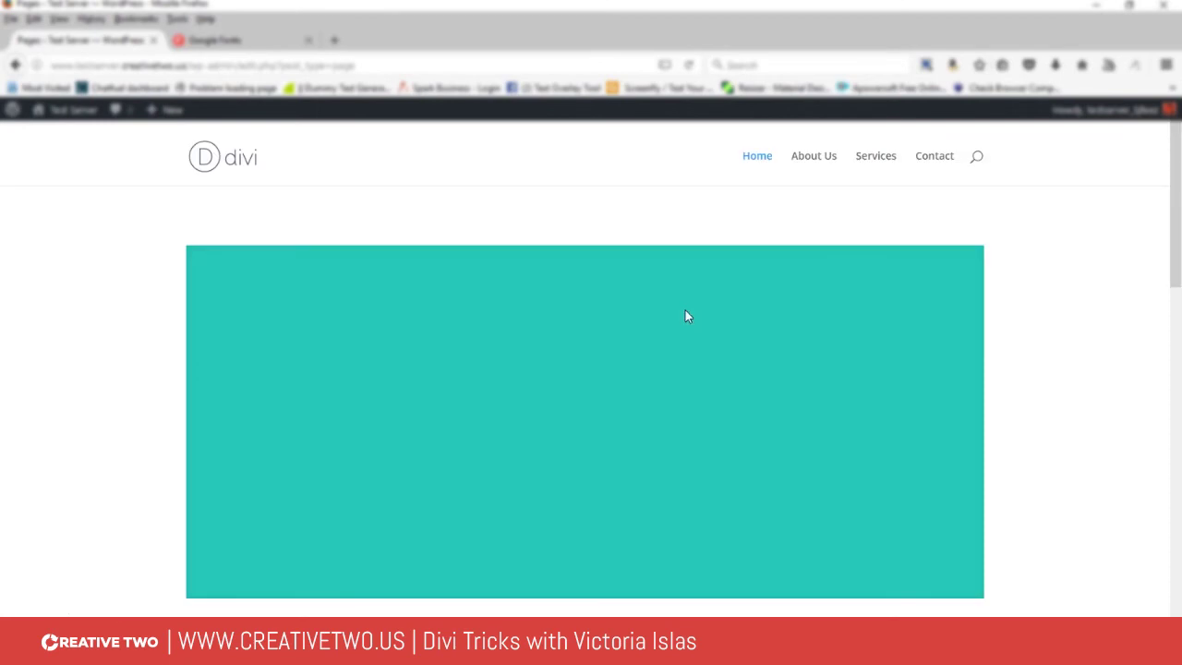
scroll(1016, 304, down, 3)
scroll(1048, 304, down, 5)
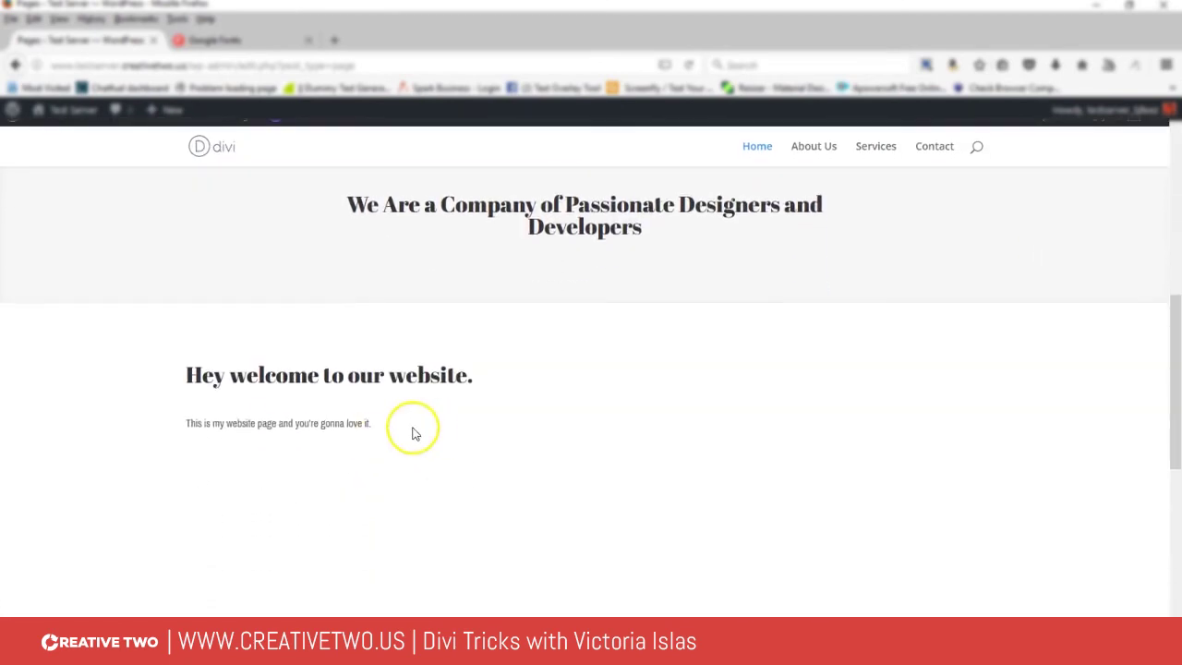
double_click(187, 375)
drag(258, 374, 429, 374)
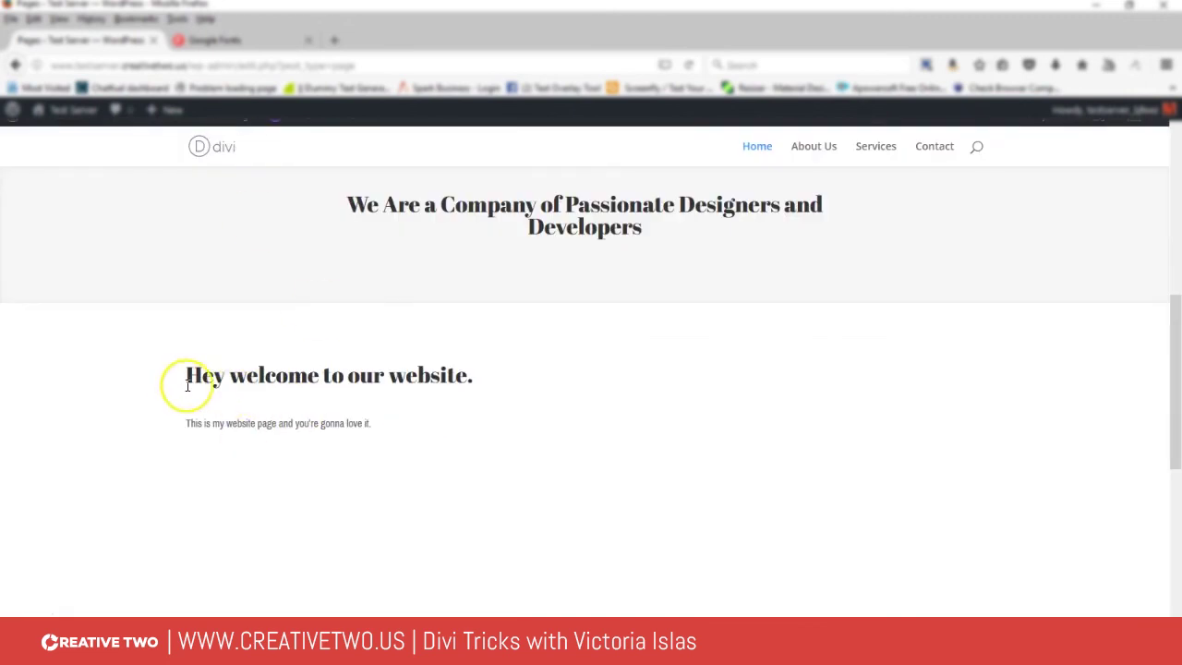
mouse_move(185, 388)
mouse_down()
mouse_move(320, 377)
mouse_move(499, 391)
mouse_move(185, 370)
mouse_up()
click(449, 375)
click(230, 407)
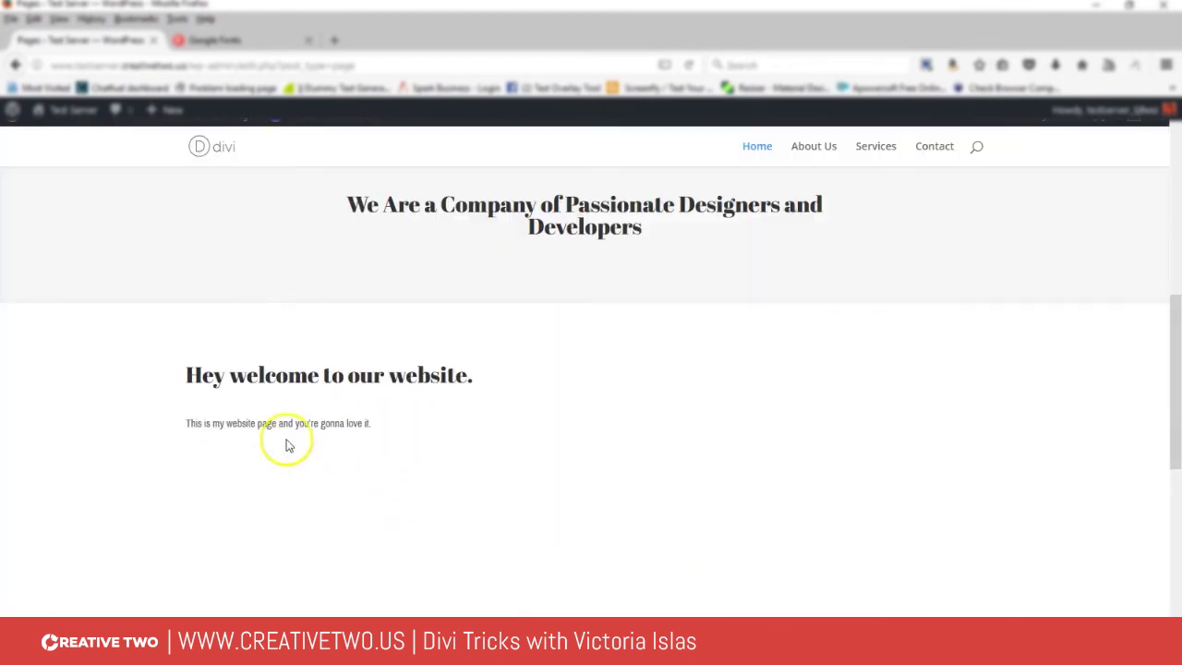
- Copy the two font-family CSS rules from the Google Fonts embed panel
triple_click(193, 432)
click(186, 431)
scroll(541, 415, up, 2)
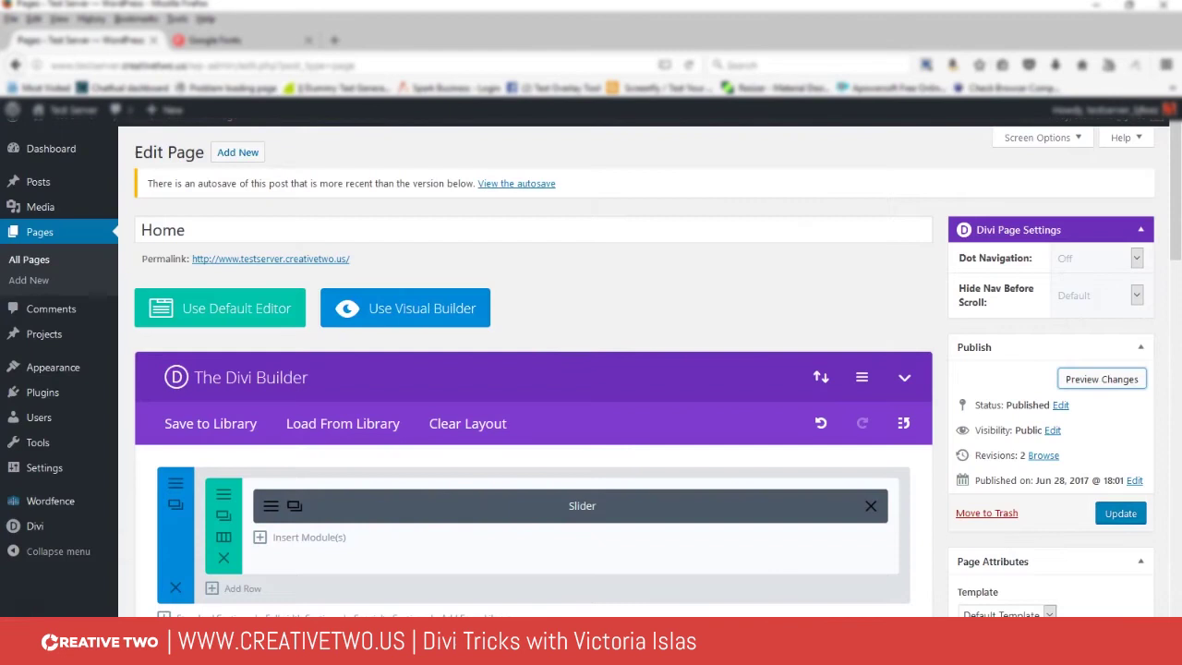
scroll(692, 373, down, 3)
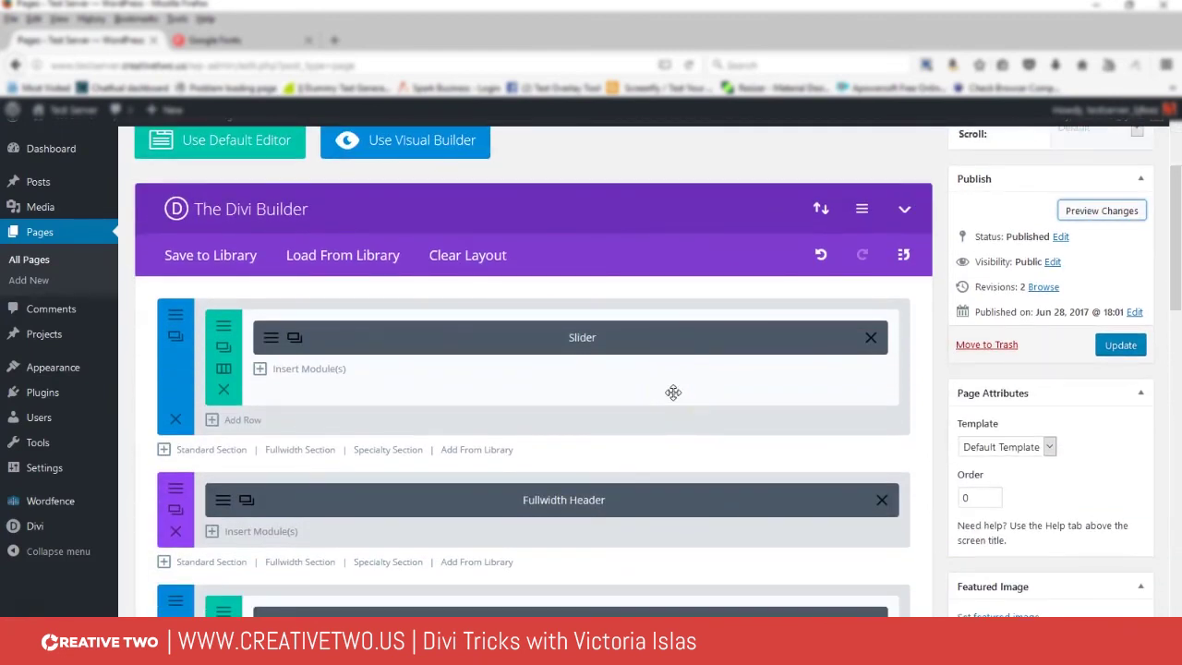
click(589, 359)
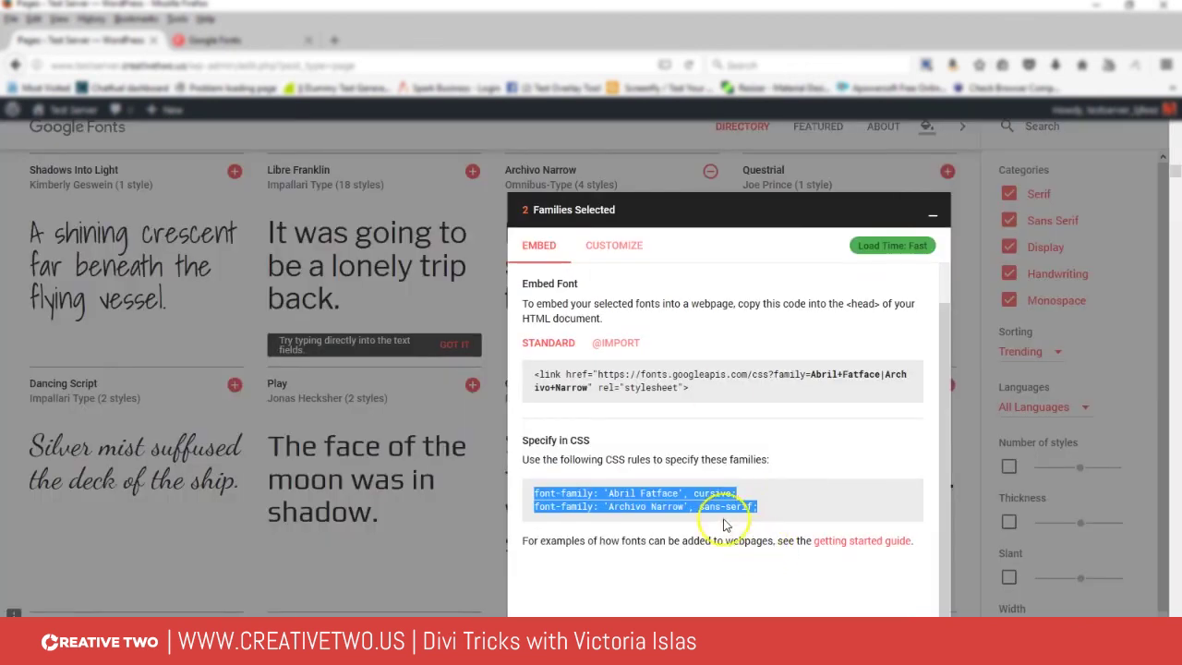
right_click(738, 517)
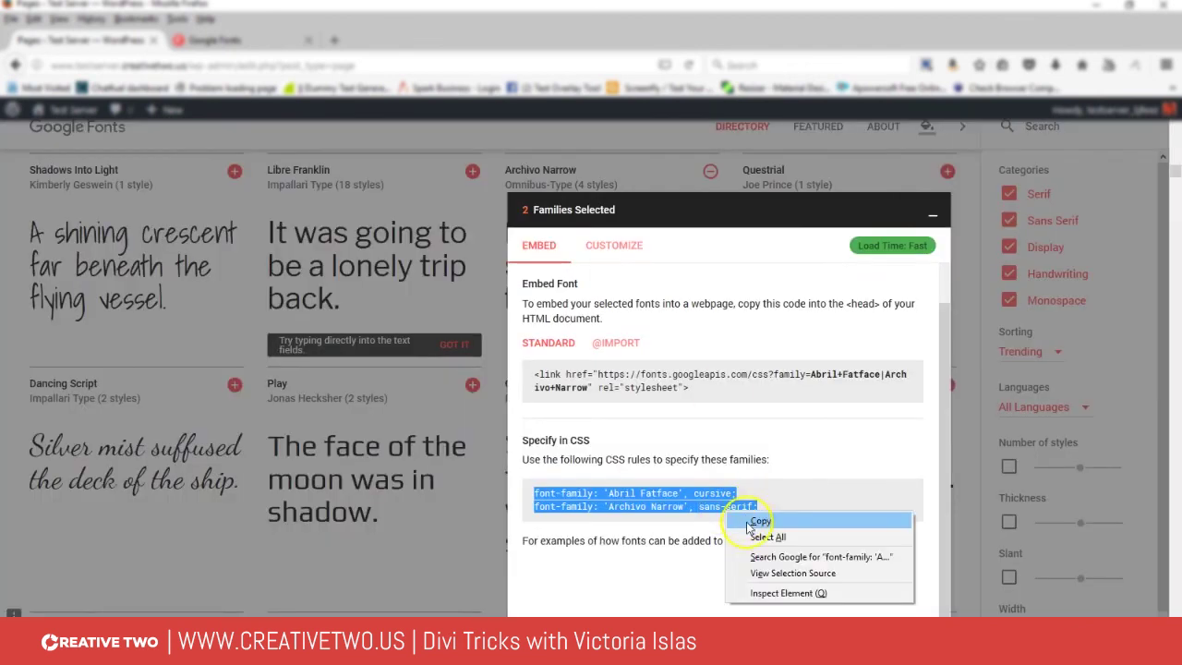
click(755, 521)
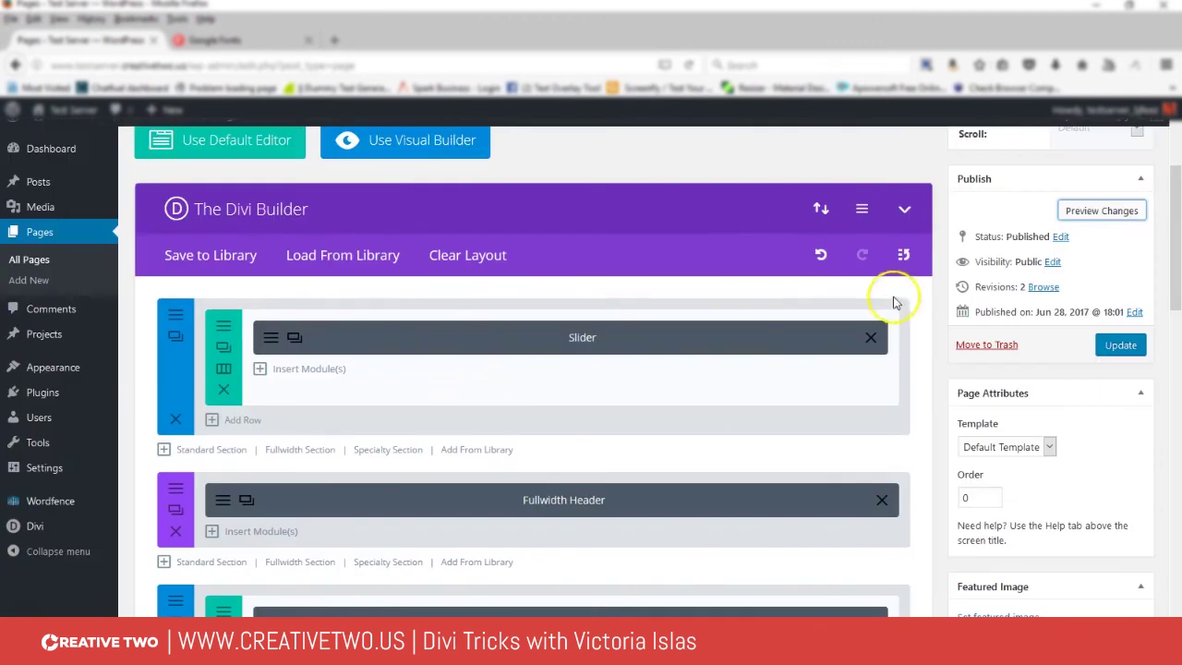
- Go to Divi Theme Options, confirming you want to leave the builder page
scroll(858, 197, down, 1)
scroll(860, 229, up, 1)
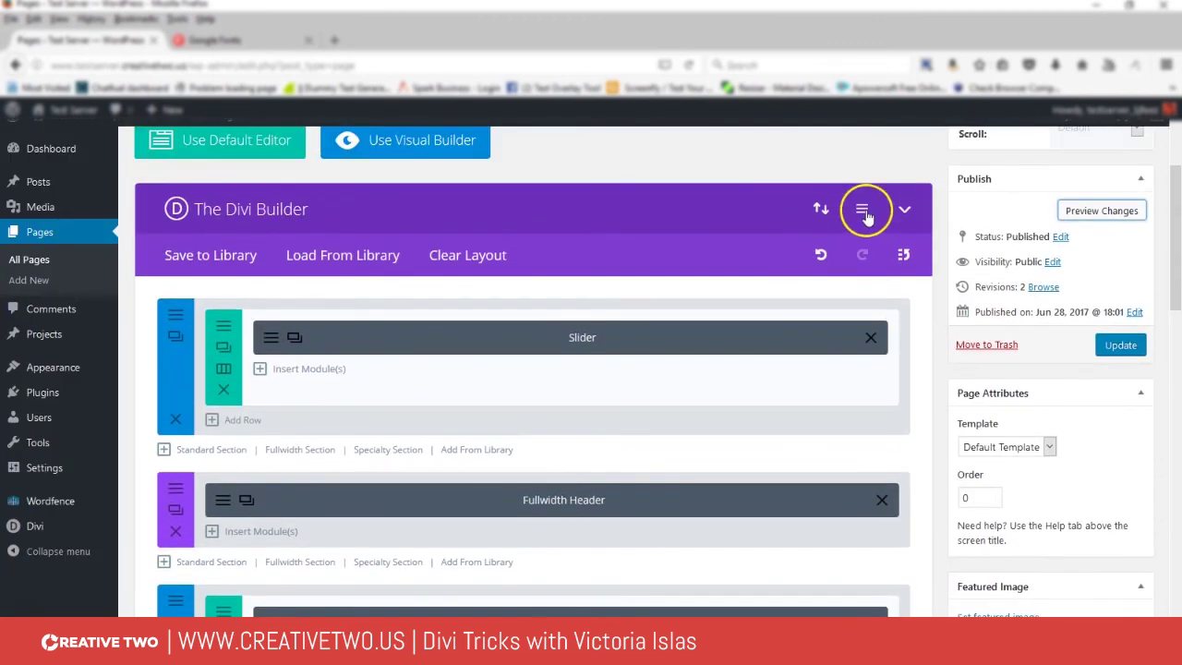
mouse_move(20, 526)
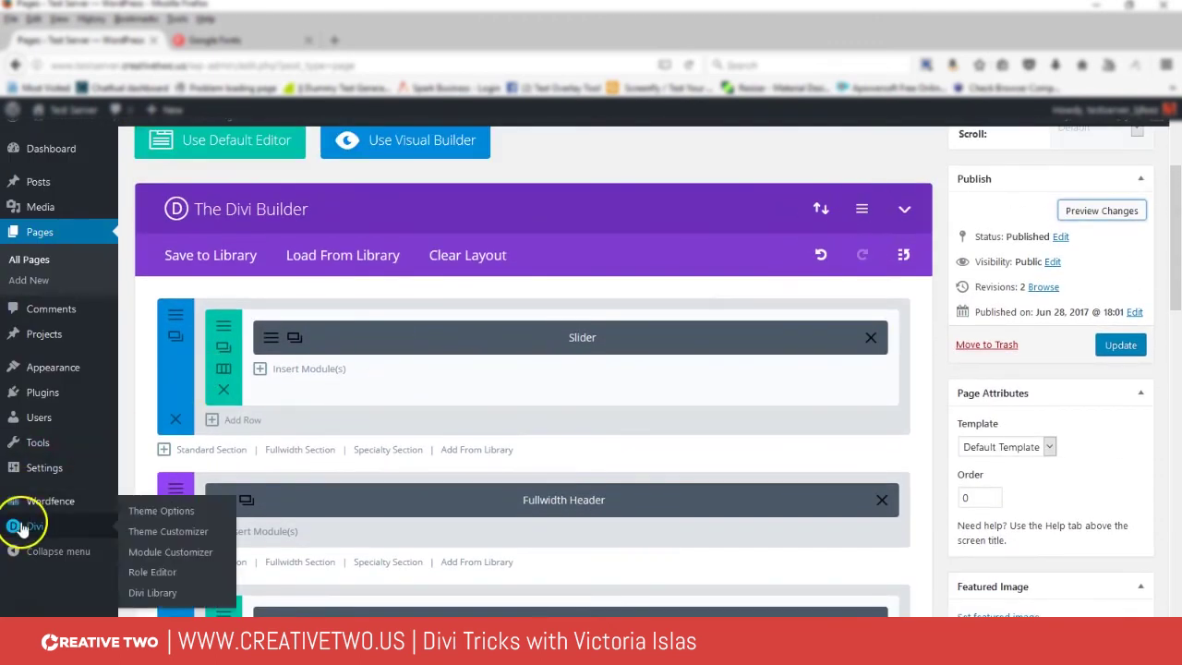
click(192, 517)
click(656, 333)
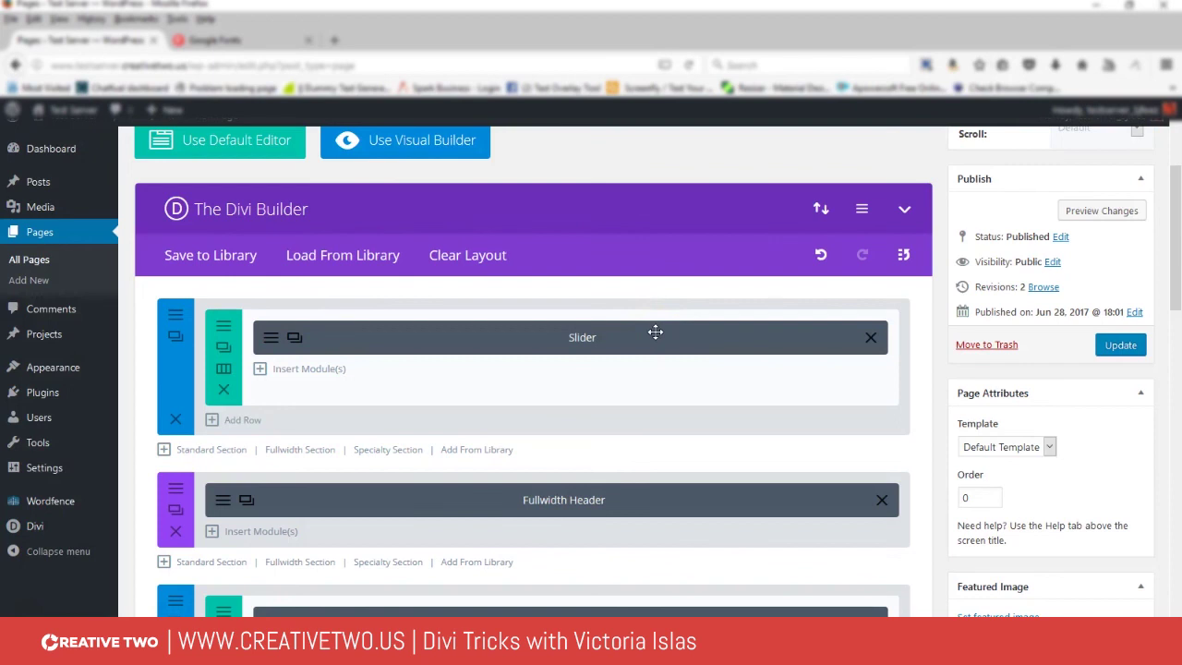
click(664, 355)
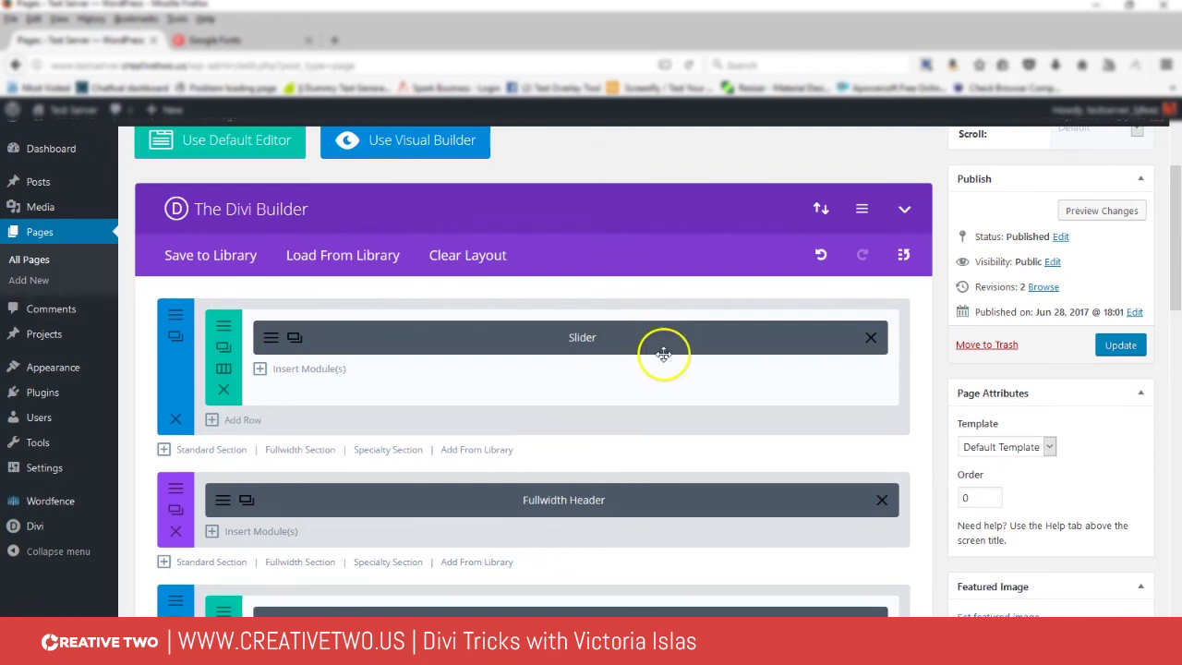
- Paste the Abril Fatface font-family rule into Custom CSS and wrap it as an h1 rule
scroll(671, 367, down, 8)
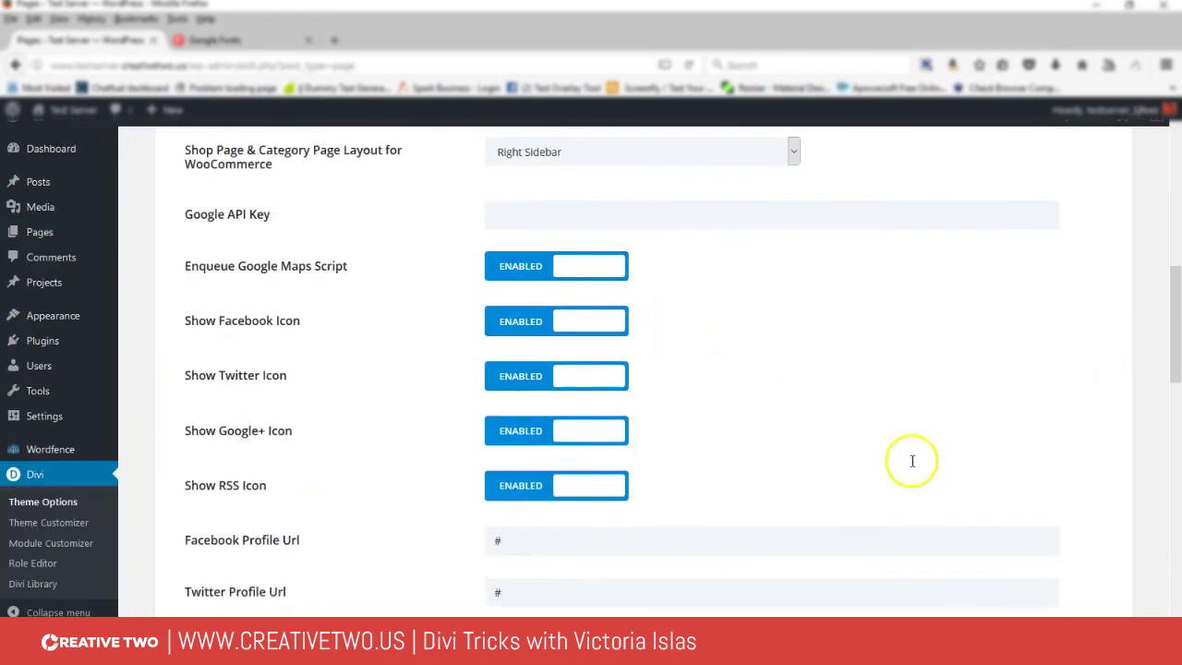
scroll(912, 461, down, 8)
scroll(997, 449, up, 11)
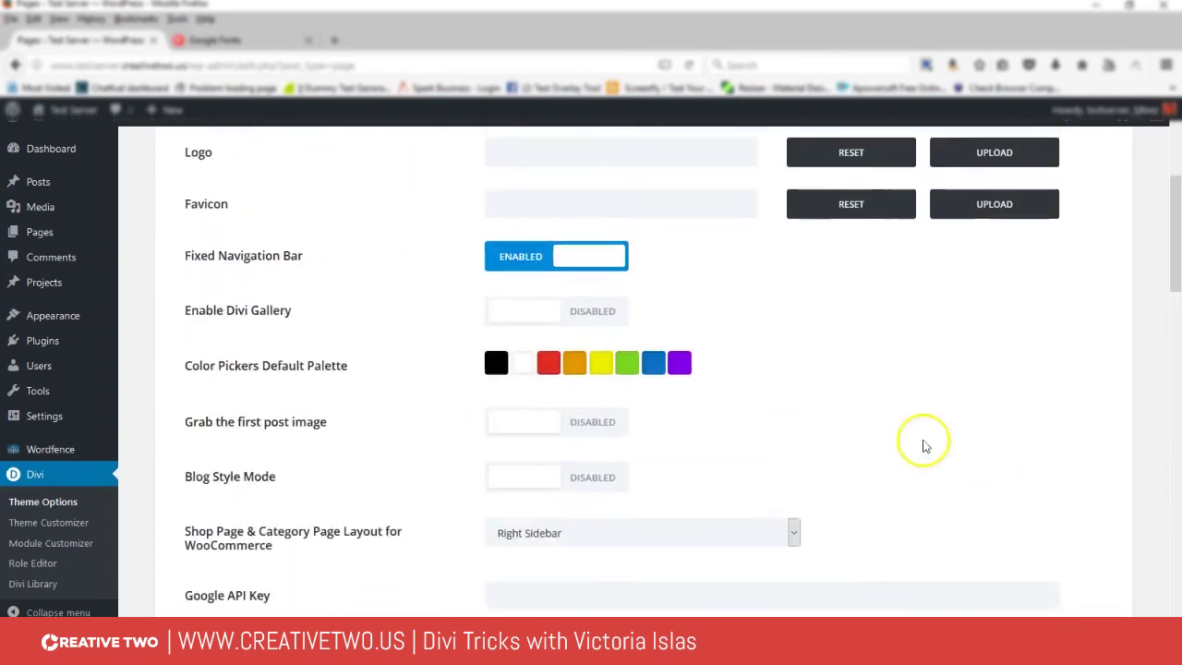
scroll(348, 274, up, 3)
scroll(286, 391, down, 8)
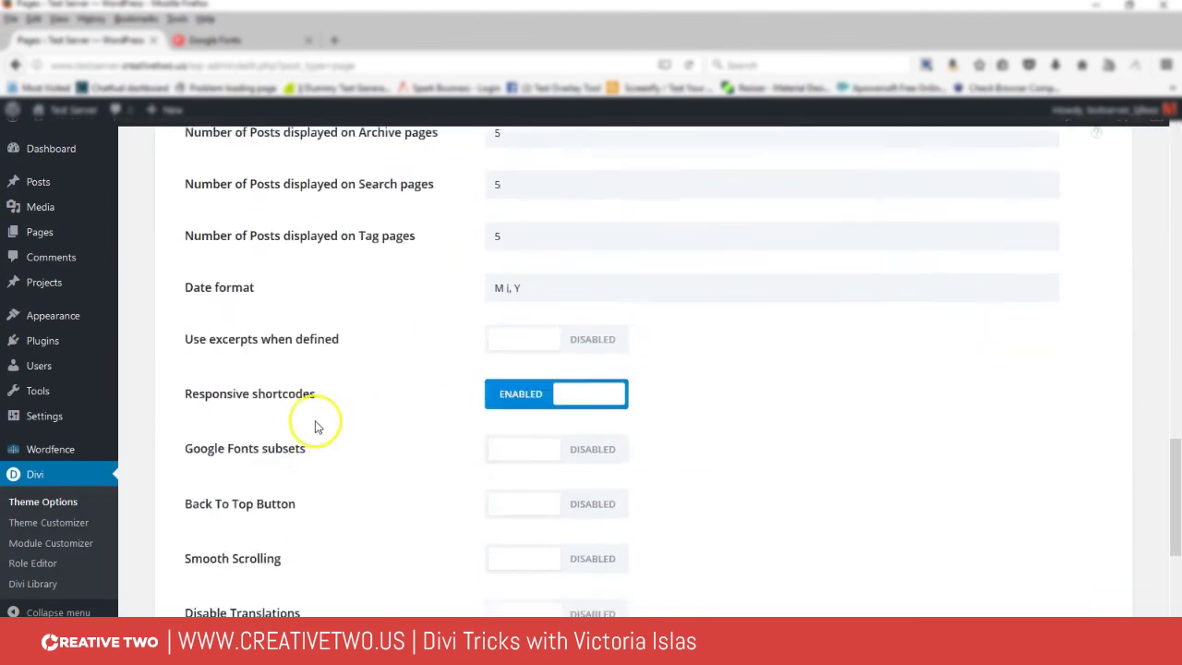
scroll(314, 425, down, 3)
click(588, 388)
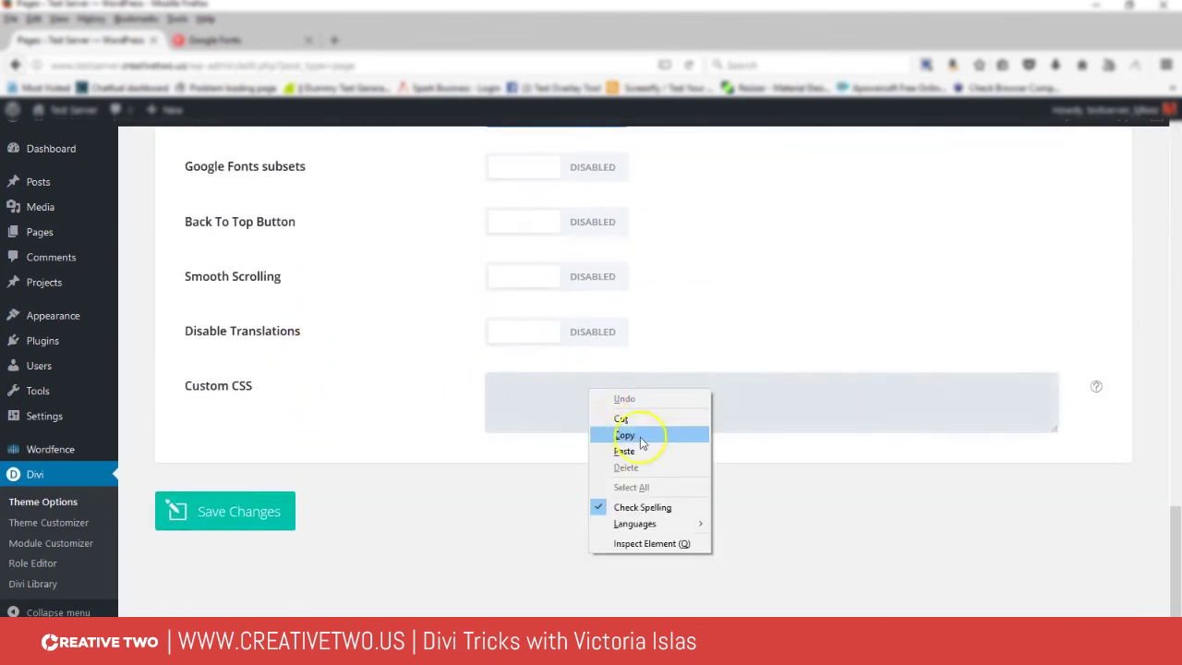
click(626, 452)
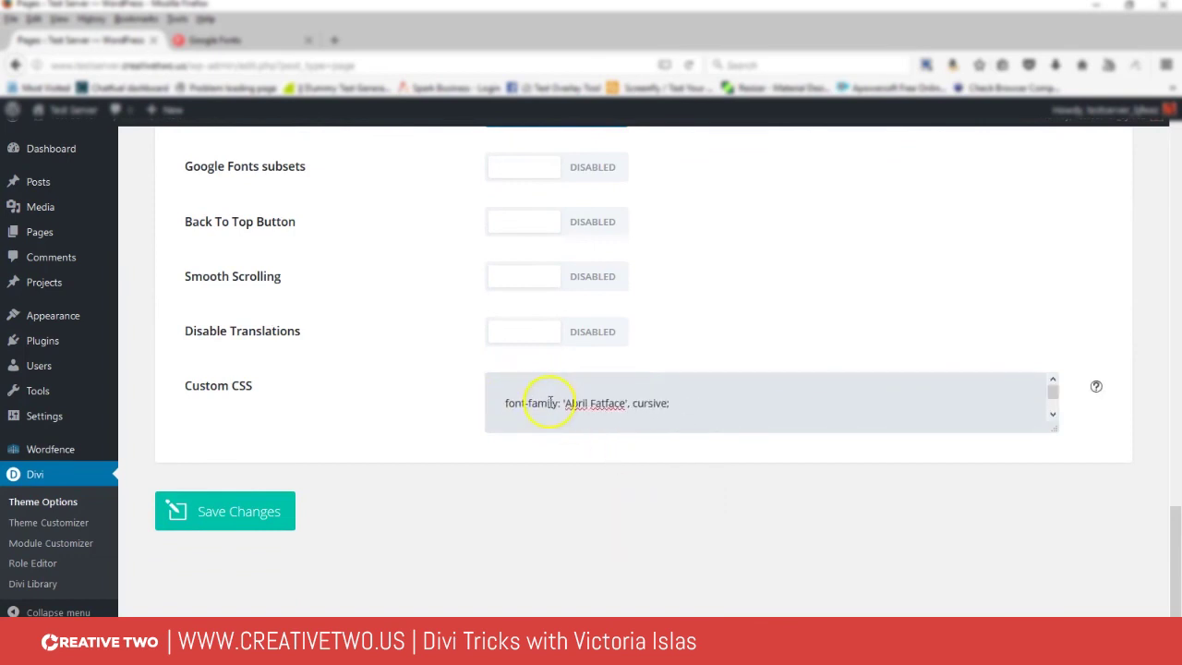
click(506, 408)
text(h1)
key(BackSpace)
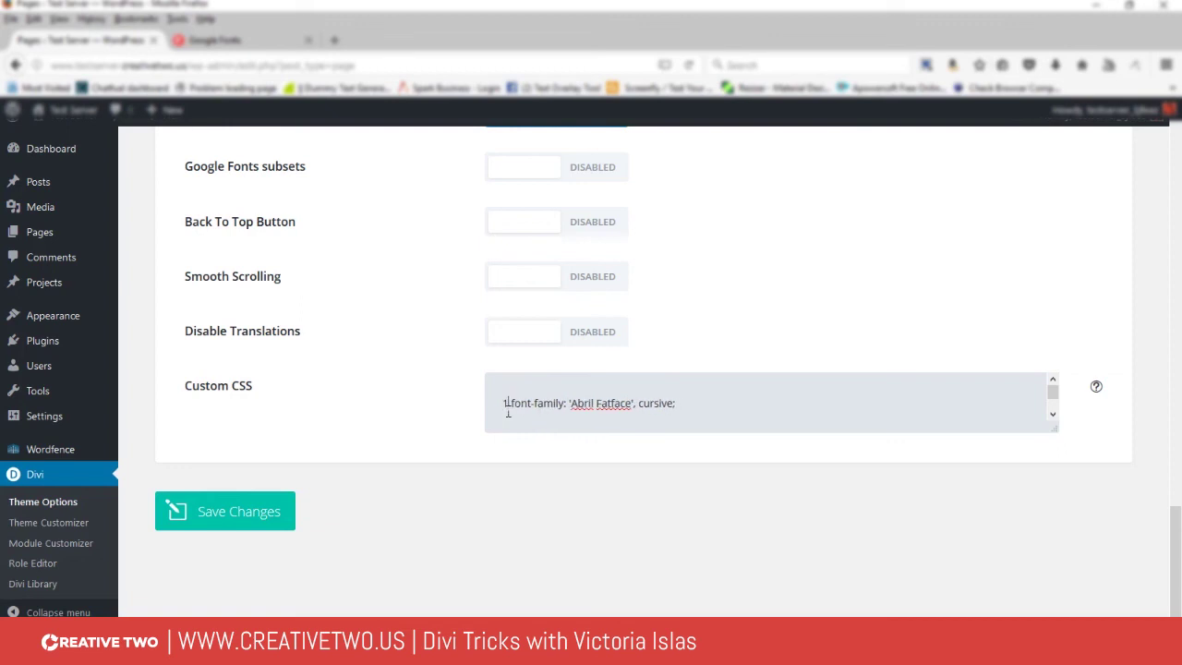
text({)
- On a new line, paste the Archivo Narrow font-family rule and wrap it as a p rule
click(751, 430)
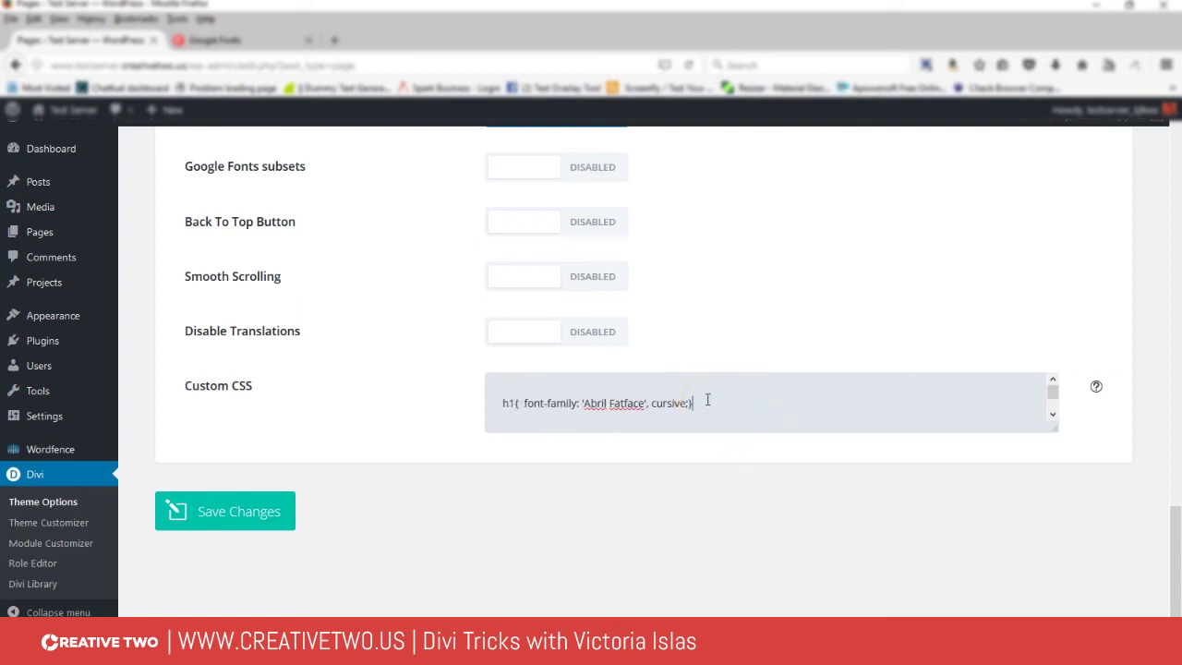
key(Return)
key(ctrl+v)
scroll(503, 406, down, 1)
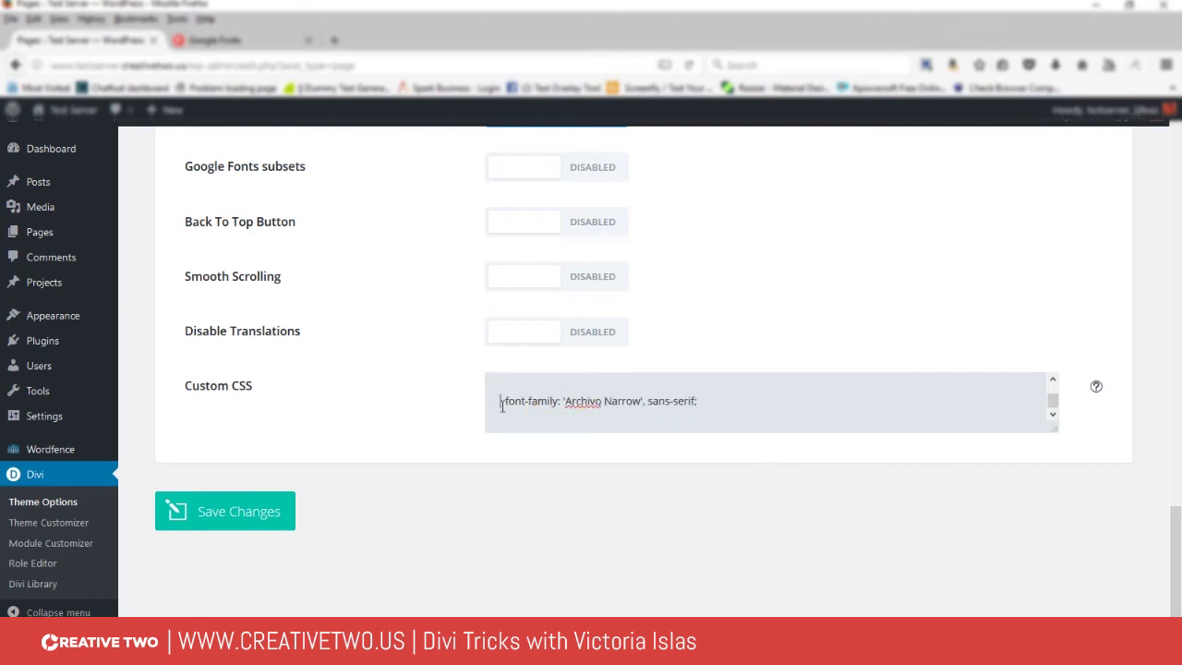
text(p {)
click(711, 402)
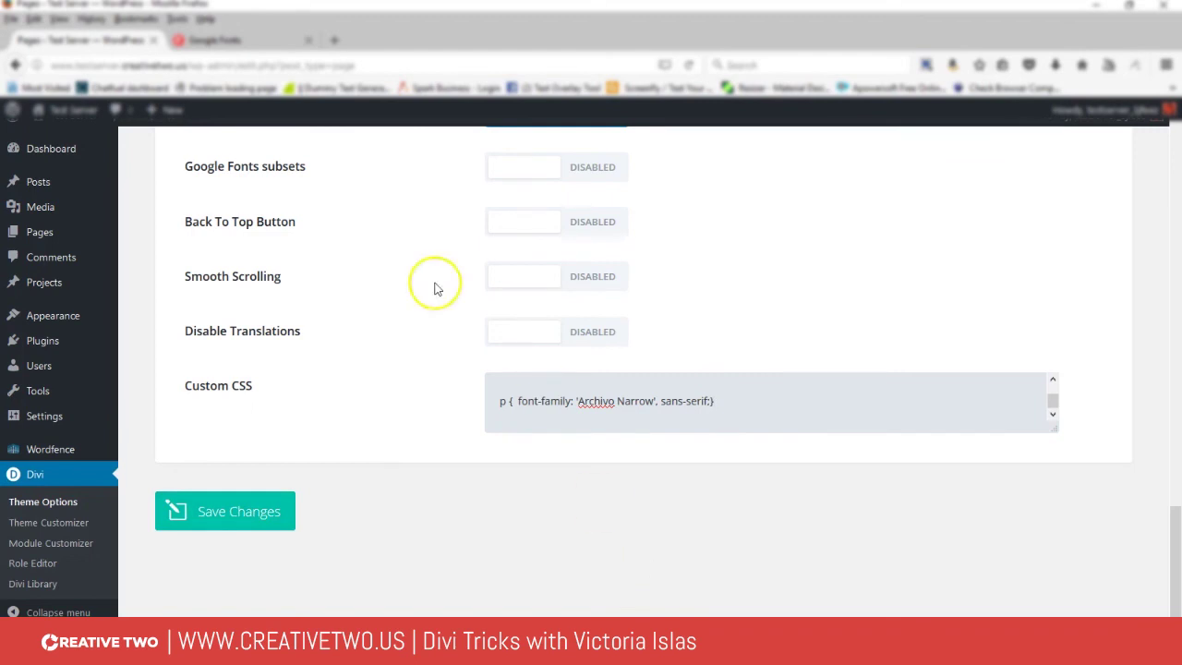
scroll(409, 277, up, 10)
scroll(386, 316, up, 3)
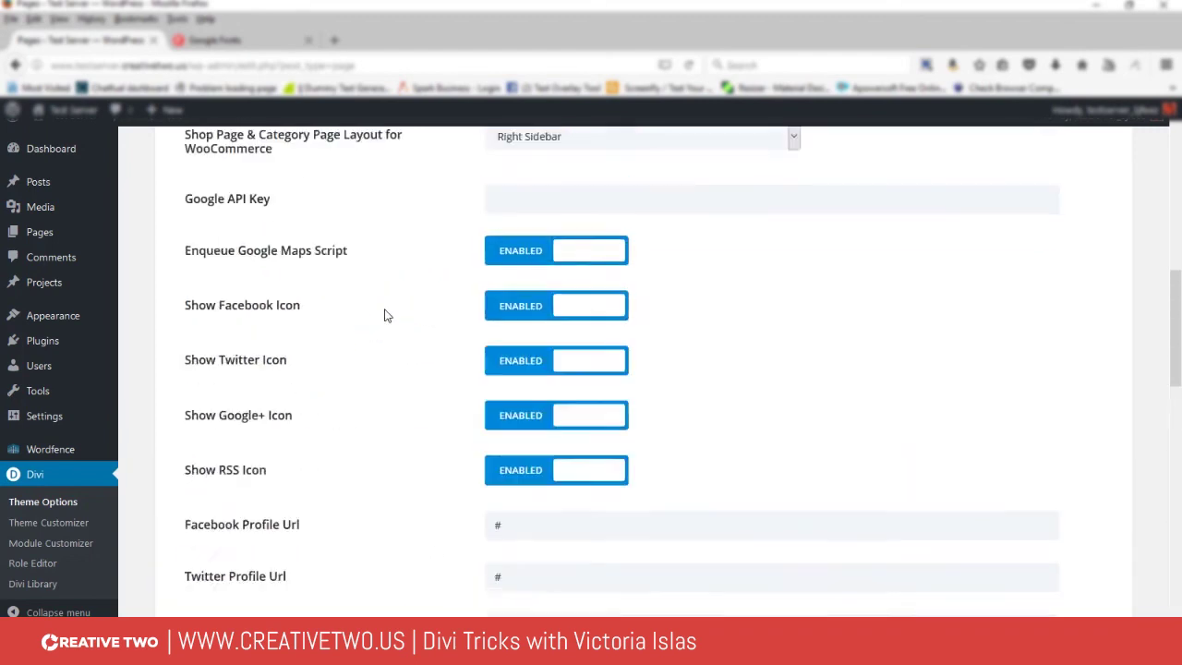
scroll(386, 316, up, 6)
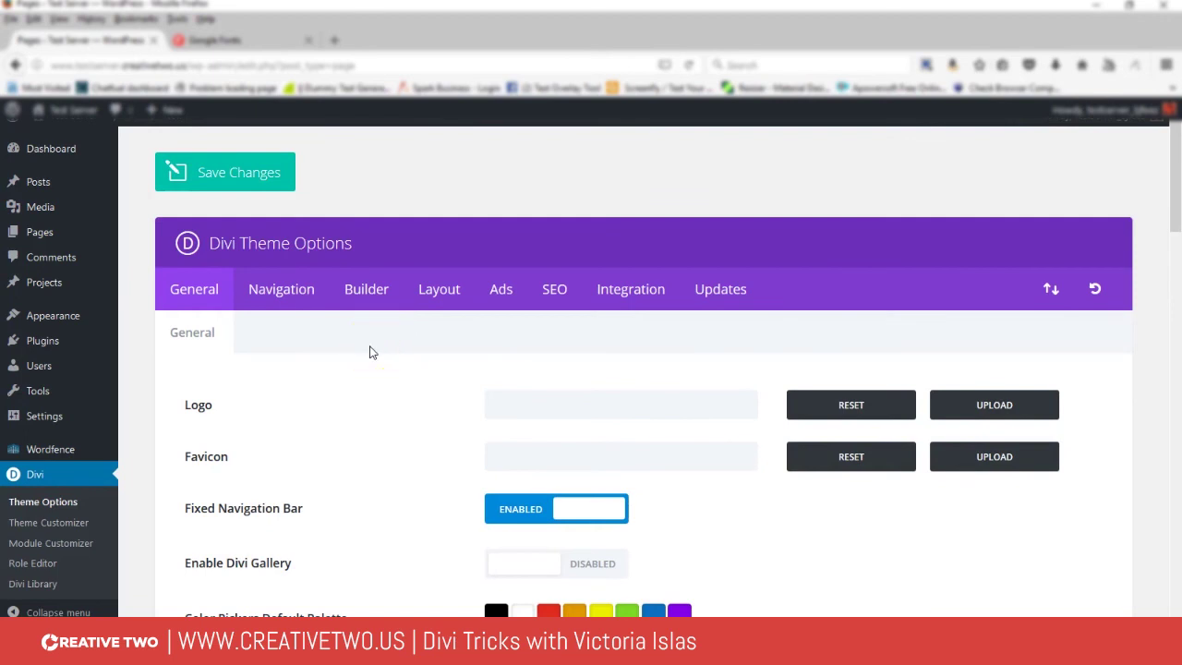
click(365, 382)
click(357, 408)
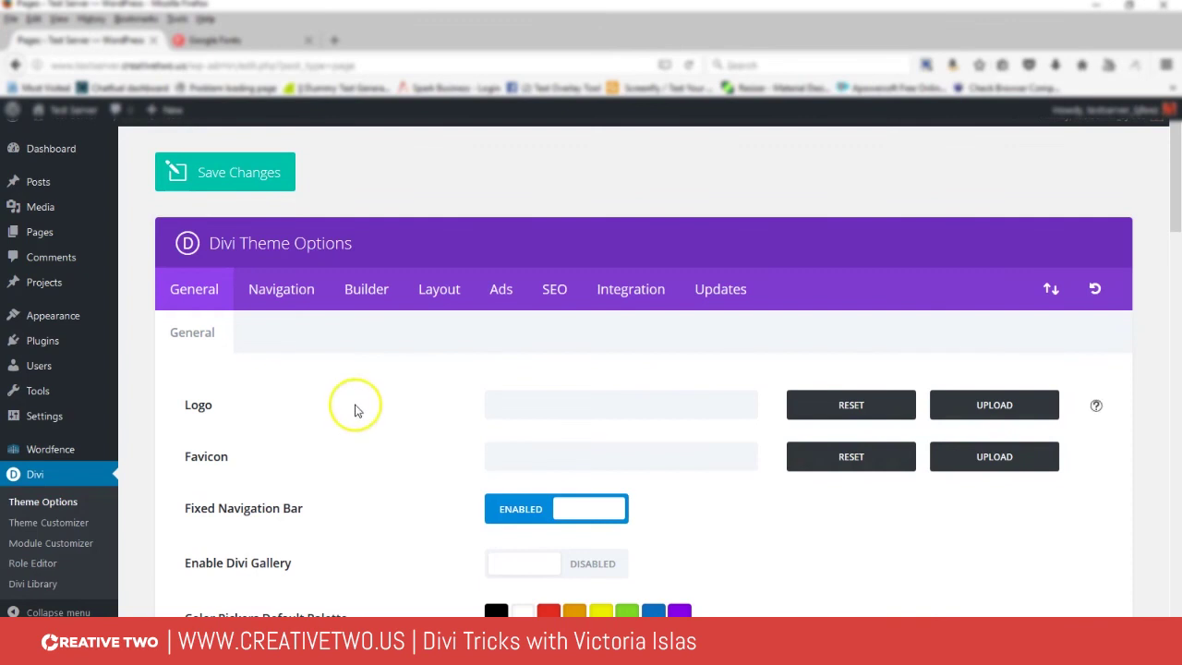